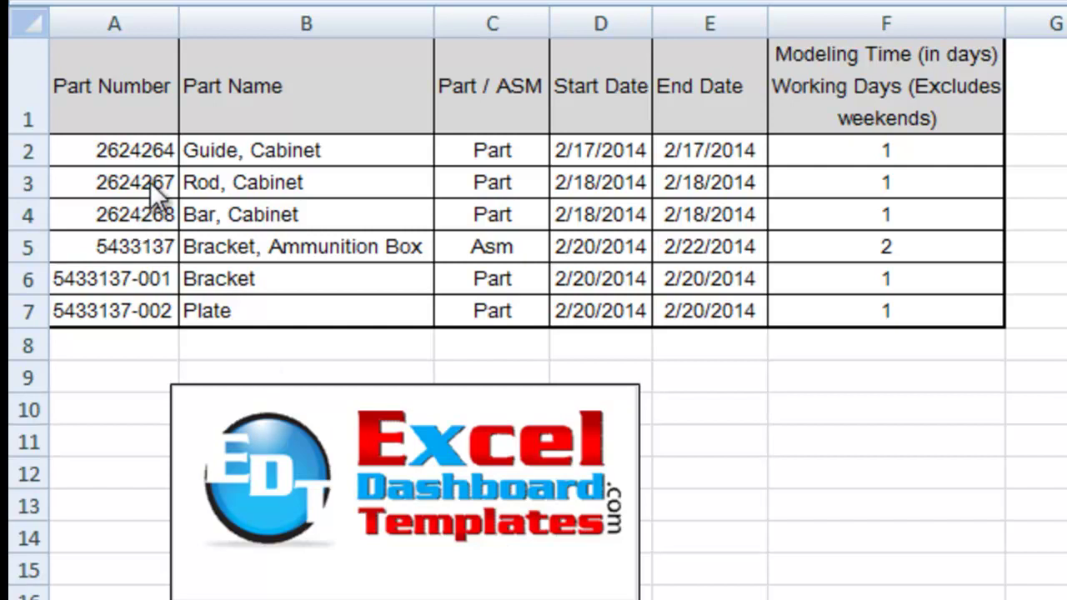
# Examine the parts table in A1:F7, including its Part / ASM column and part names.
pyautogui.moveTo(135, 112); pyautogui.dragTo(812, 309)
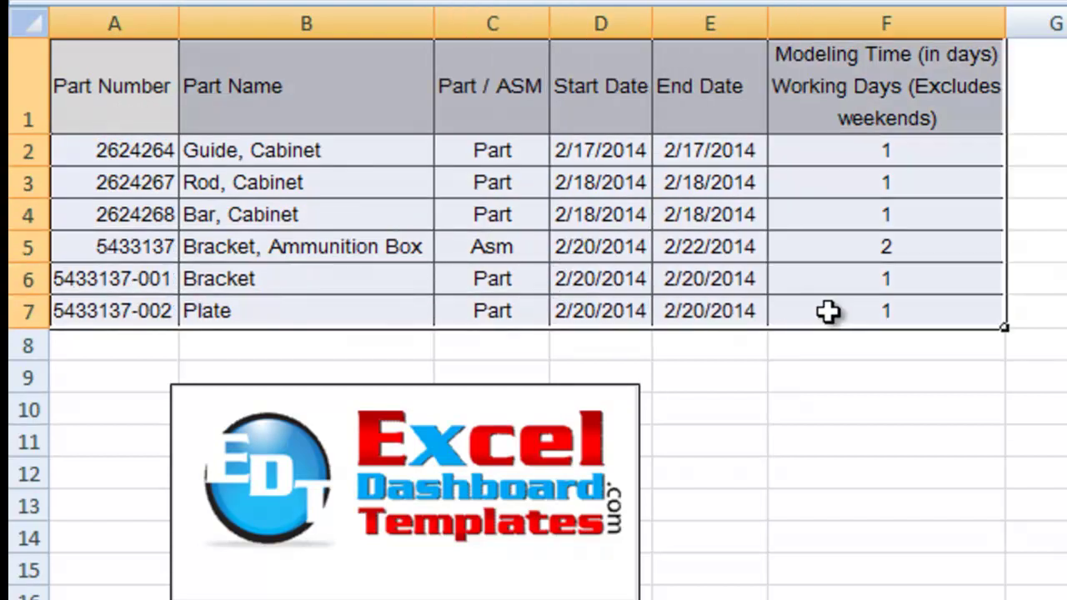
pyautogui.click(508, 237)
pyautogui.moveTo(482, 92); pyautogui.dragTo(497, 313)
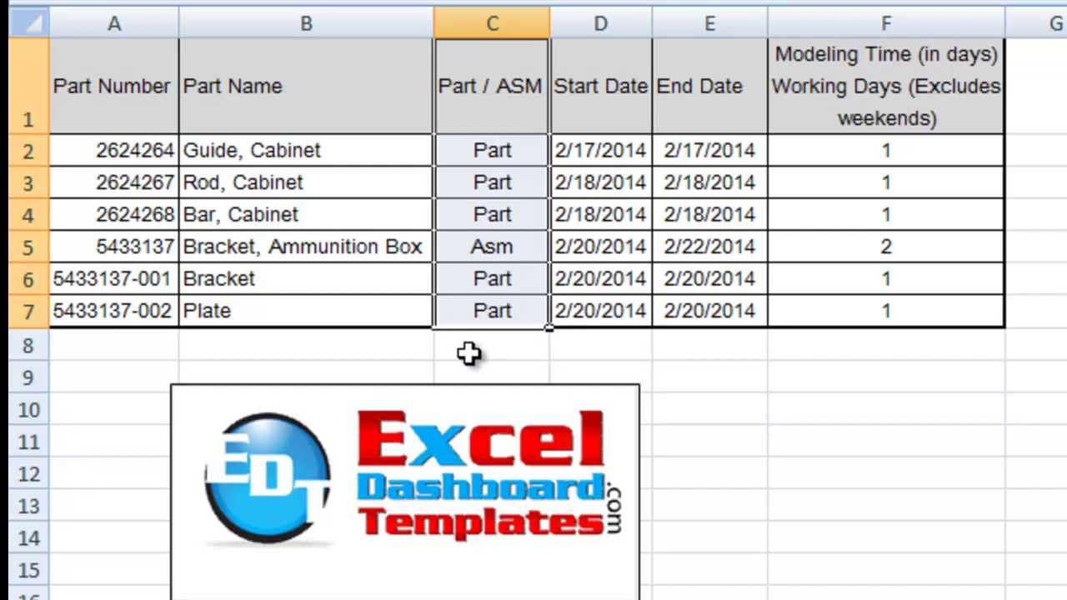
pyautogui.click(490, 173)
pyautogui.moveTo(491, 150); pyautogui.dragTo(520, 308)
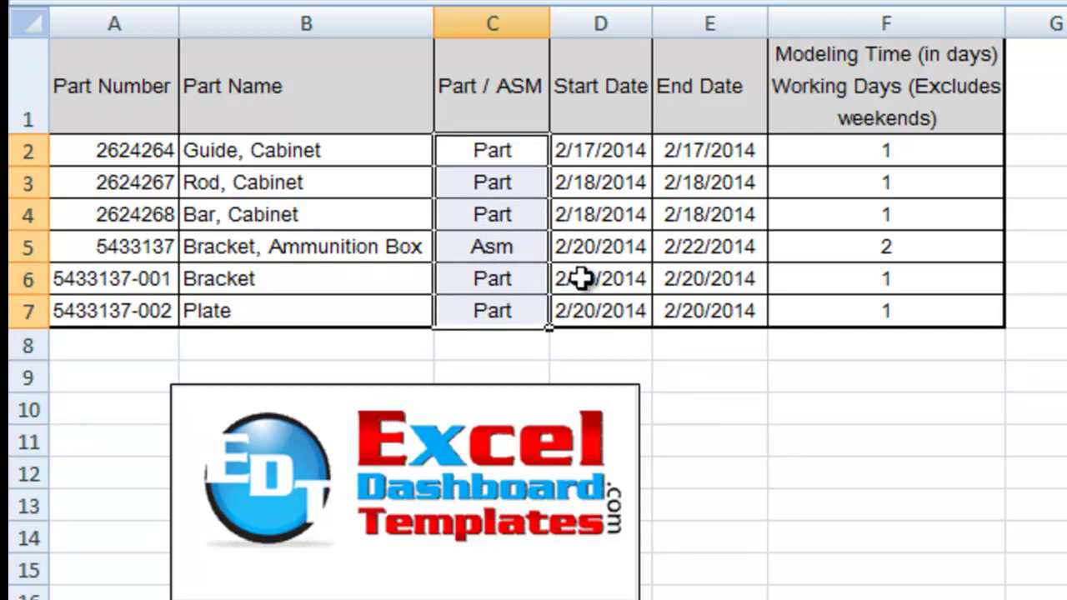
pyautogui.click(210, 150)
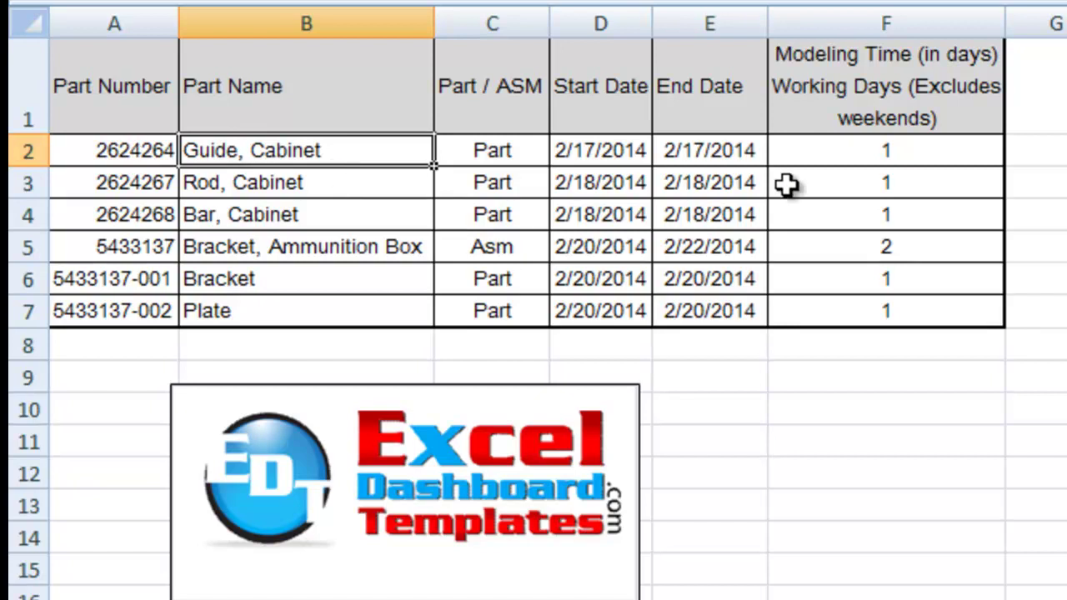
pyautogui.moveTo(136, 104)
pyautogui.mouseDown()
pyautogui.moveTo(686, 143)
pyautogui.moveTo(876, 262)
pyautogui.moveTo(875, 300)
pyautogui.mouseUp()
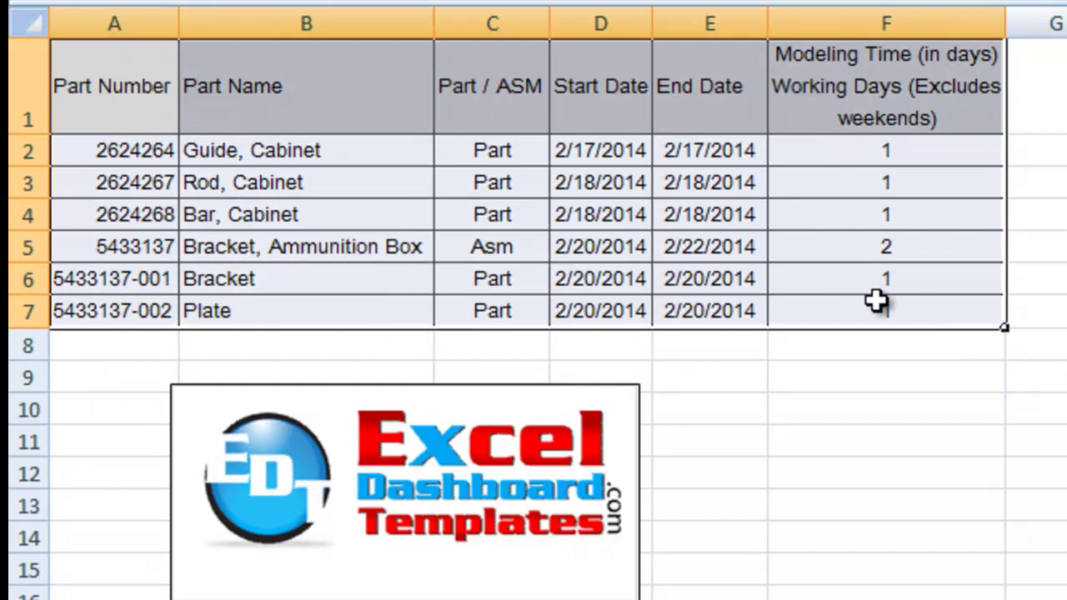
pyautogui.click(838, 265)
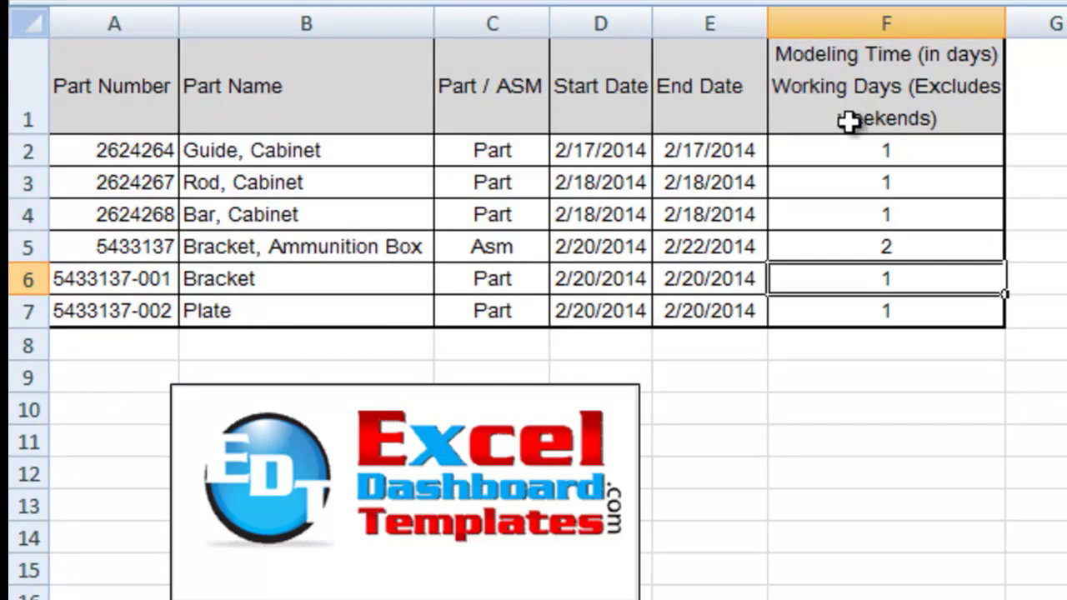
# Insert a 2-D clustered column chart from the modeling time data in F1:F7.
pyautogui.moveTo(850, 112); pyautogui.dragTo(879, 317)
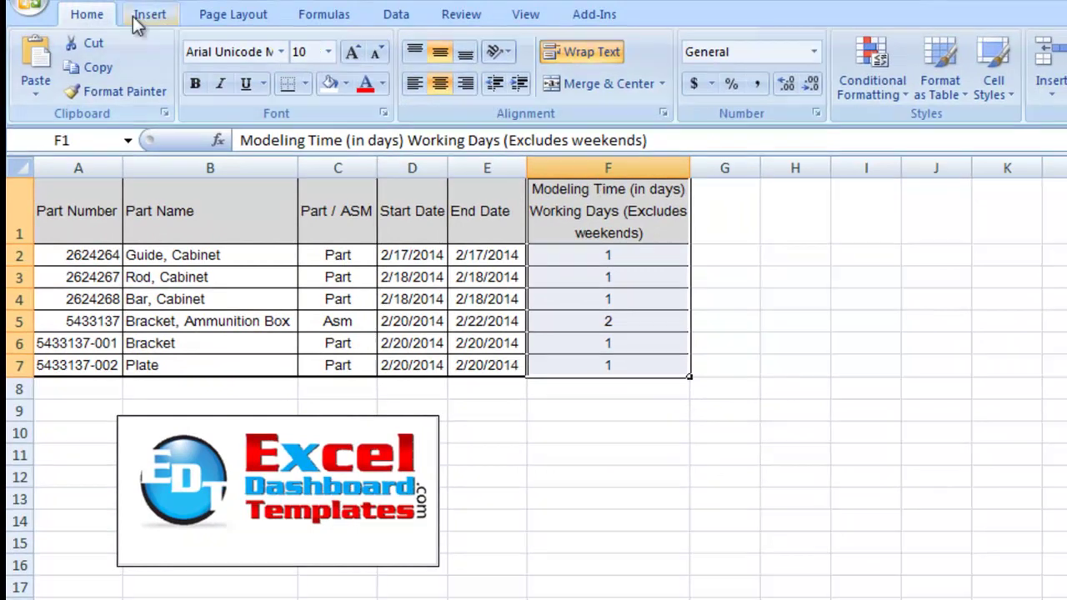
pyautogui.click(138, 14)
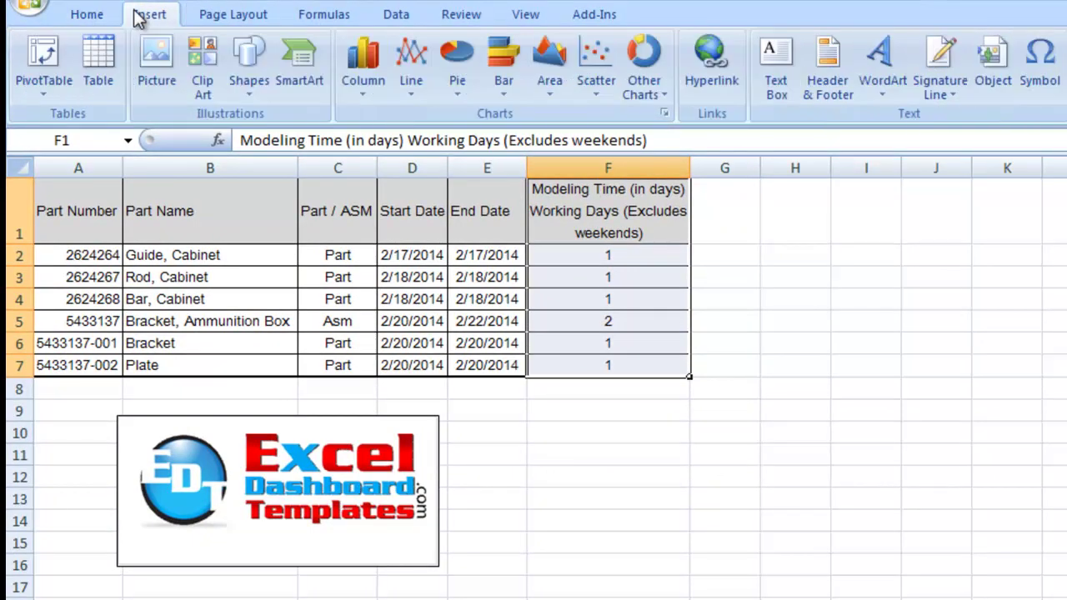
pyautogui.click(358, 60)
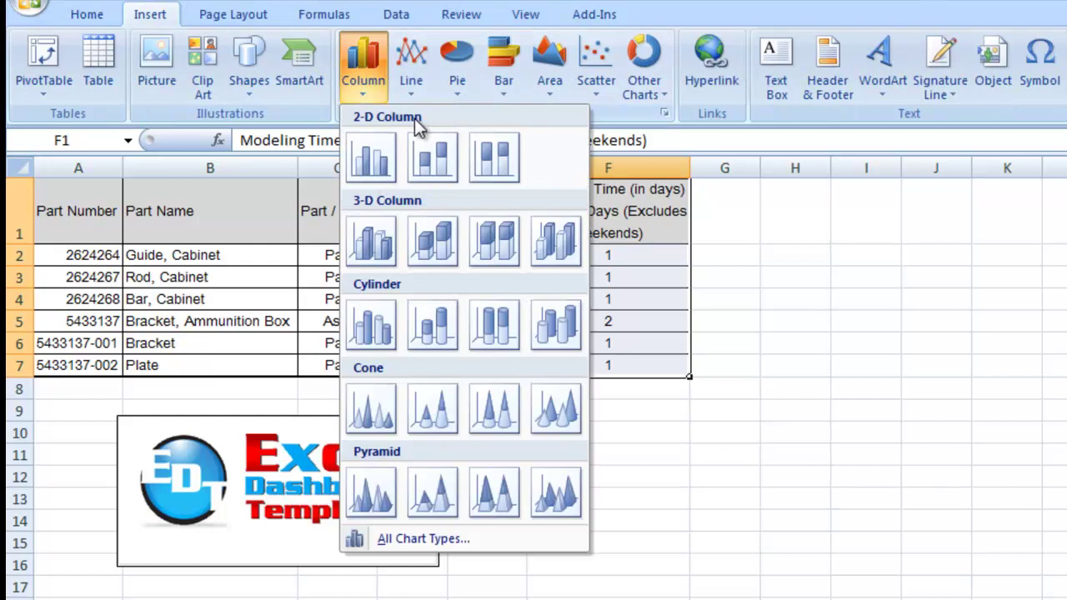
pyautogui.click(395, 158)
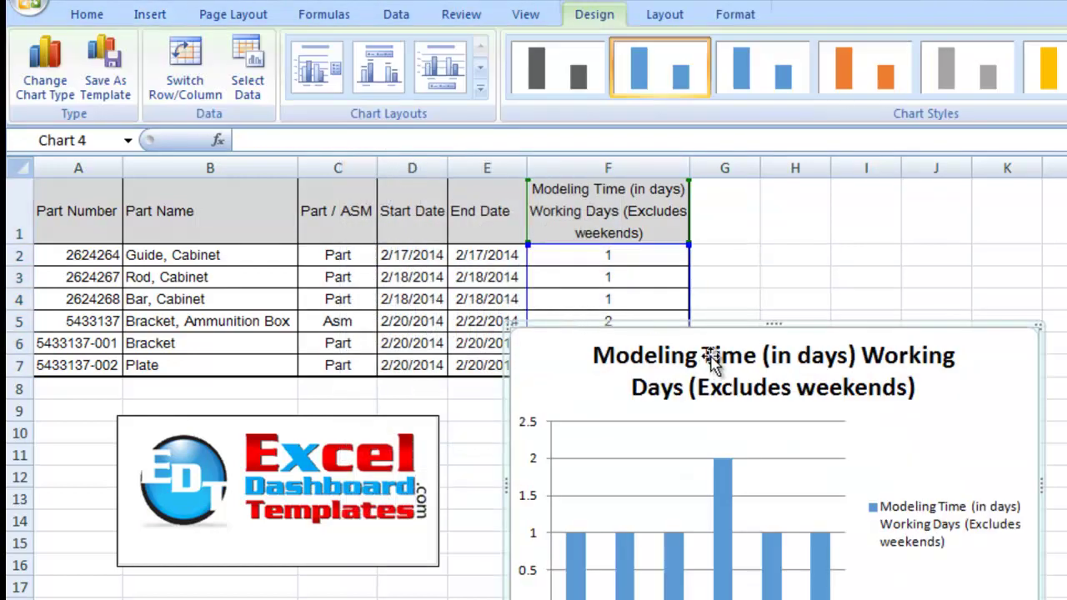
# Move the whole column chart up over the parts table and delete its legend.
pyautogui.moveTo(876, 333); pyautogui.dragTo(1002, 309)
pyautogui.hotkey('ctrl', 'z')
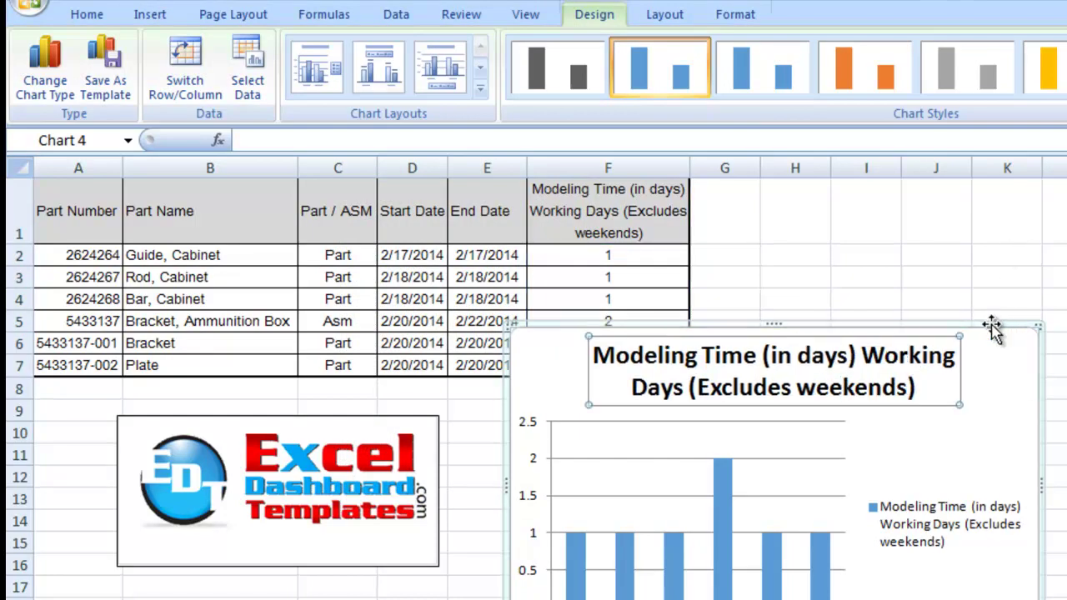
pyautogui.moveTo(992, 328); pyautogui.dragTo(845, 203)
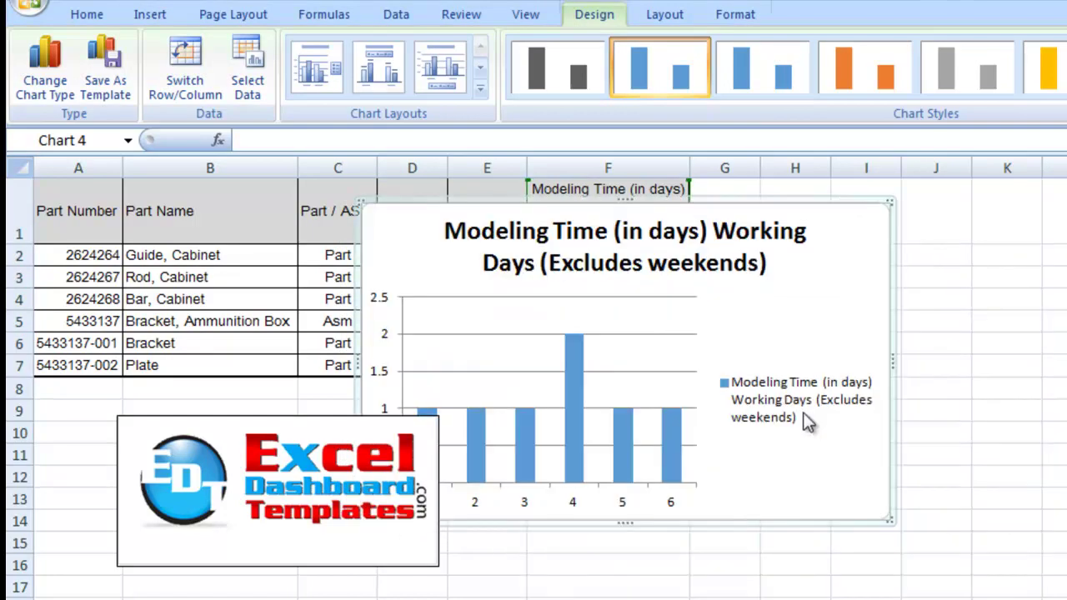
pyautogui.click(808, 404)
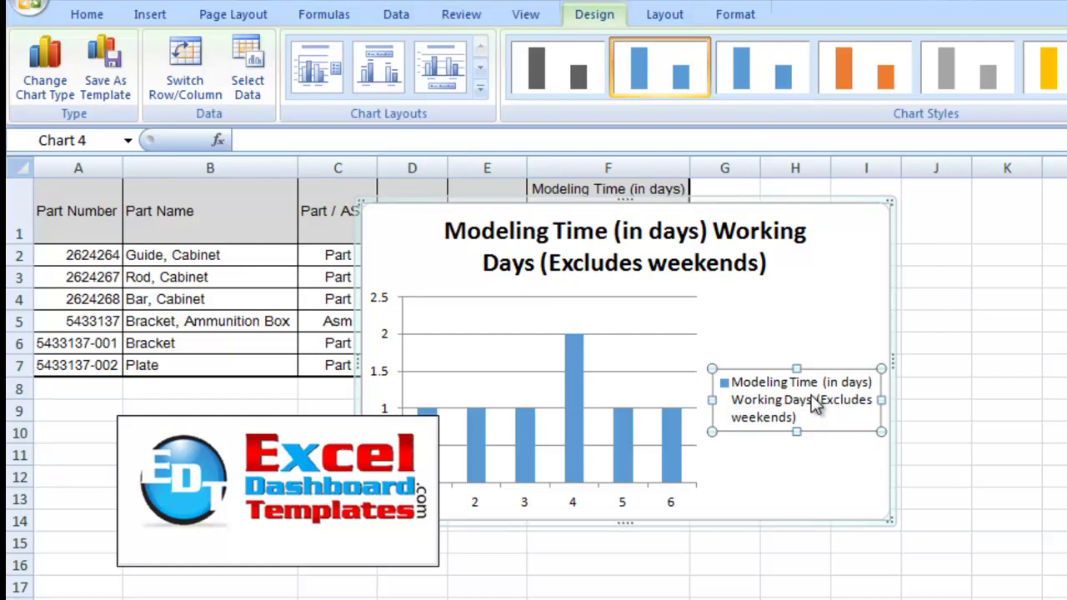
pyautogui.press('Delete')
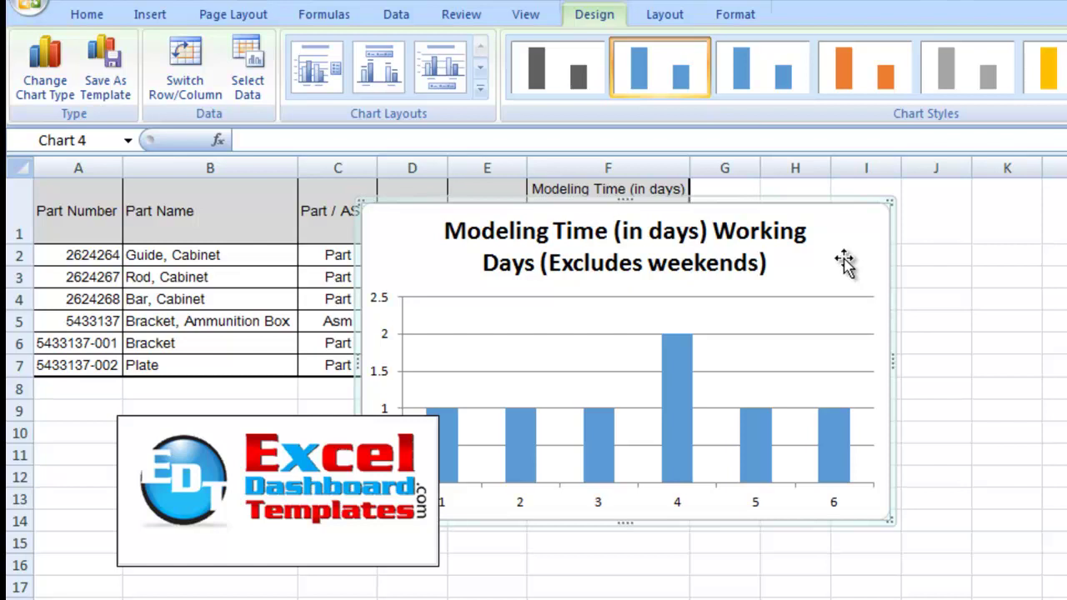
# Cut the column chart and paste it at cell A1 of the empty sheet with the logo.
pyautogui.press('Delete')
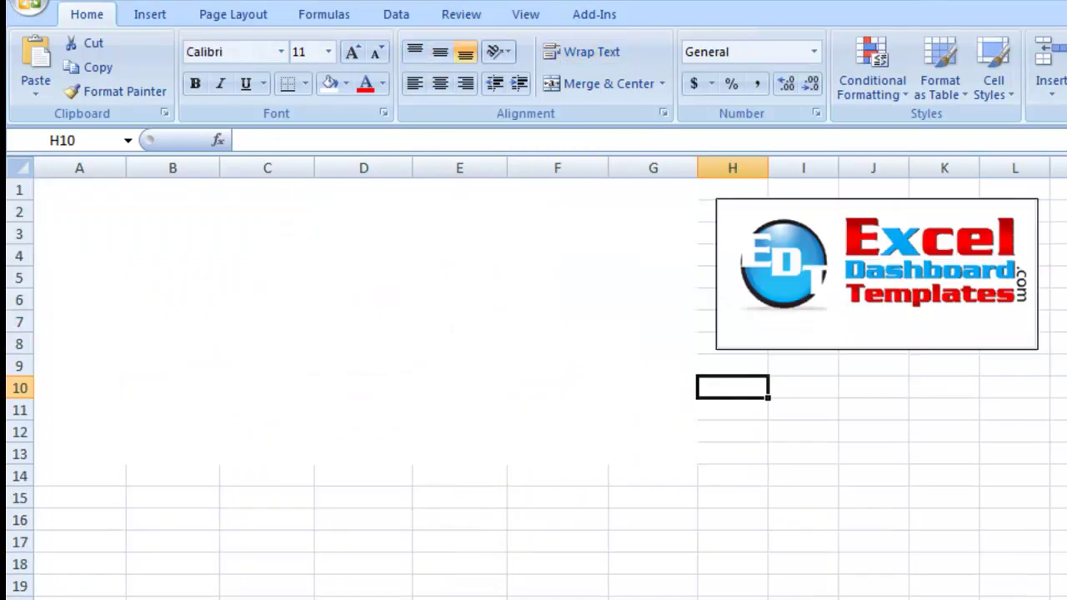
pyautogui.click(90, 205)
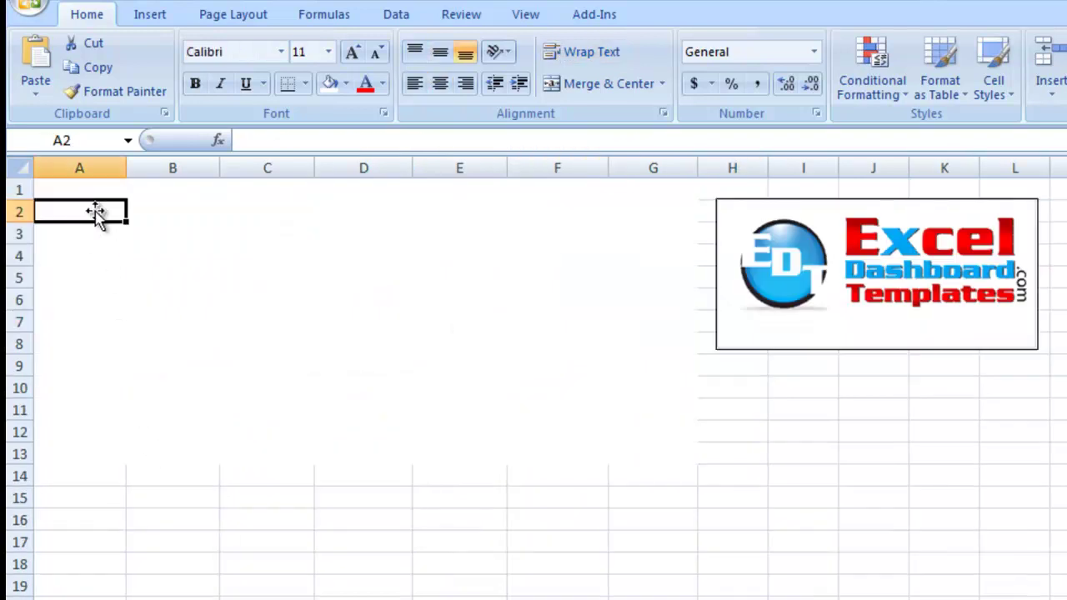
pyautogui.press('Up')
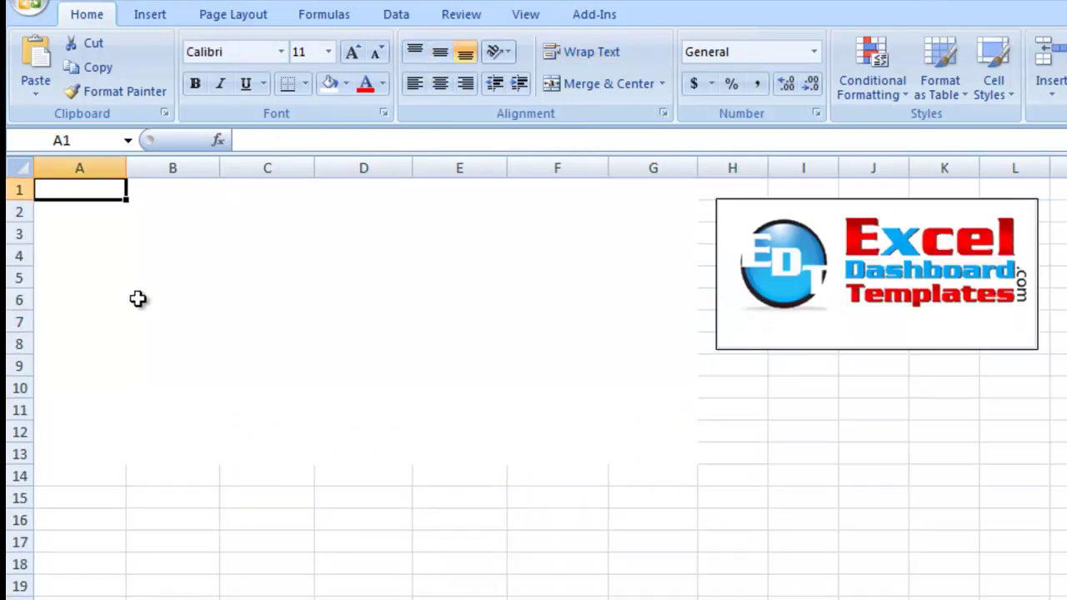
pyautogui.hotkey('ctrl', 'v')
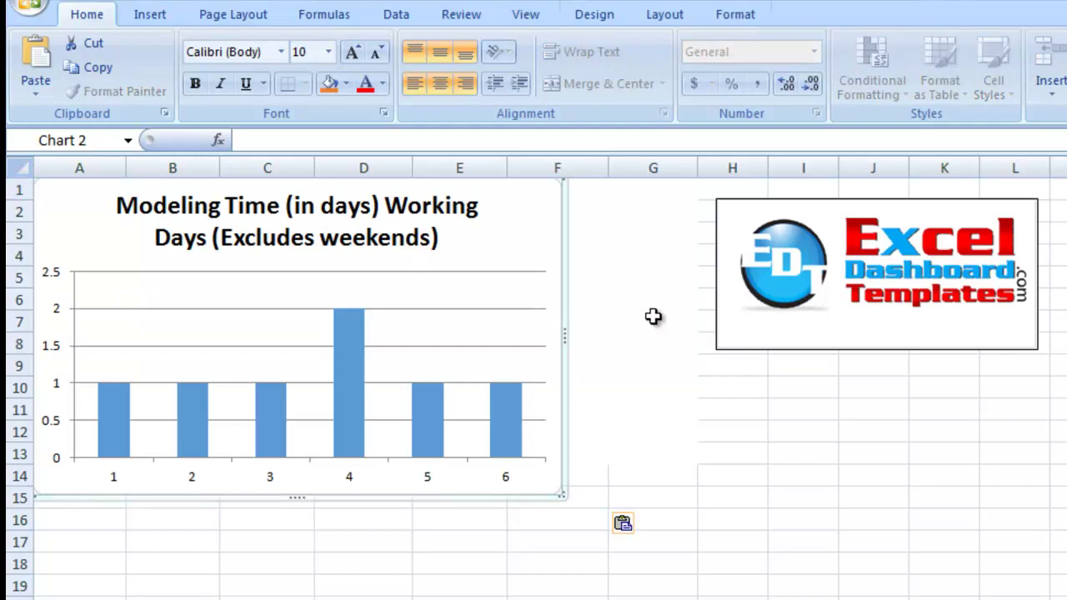
pyautogui.click(642, 316)
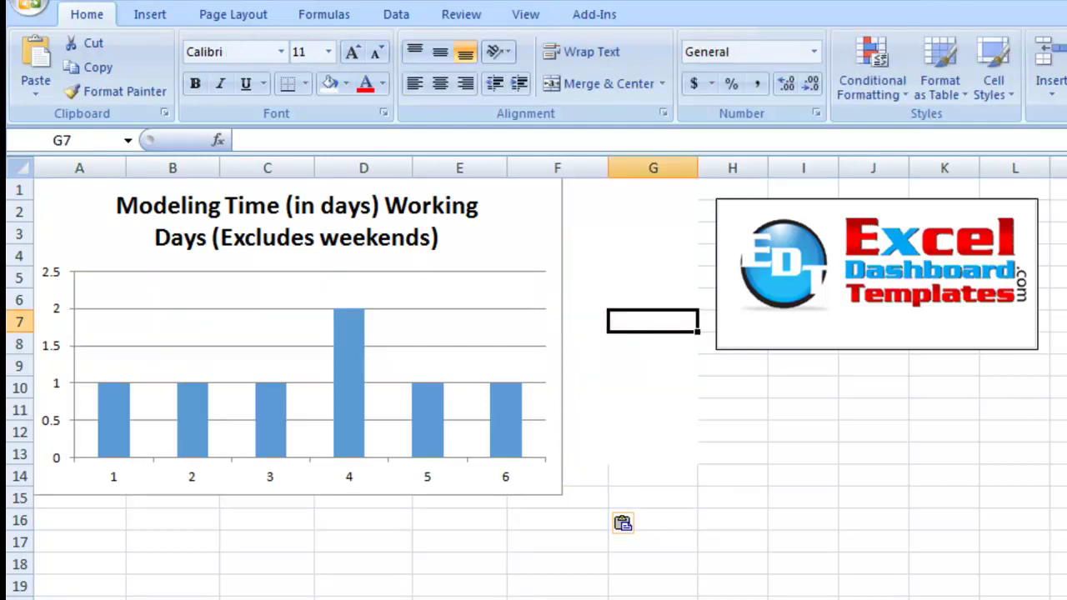
# Copy the parts table A1:F7 and paste it transposed at cell A16 beneath the chart on the other sheet.
pyautogui.hotkey('ctrl', 'pageup')
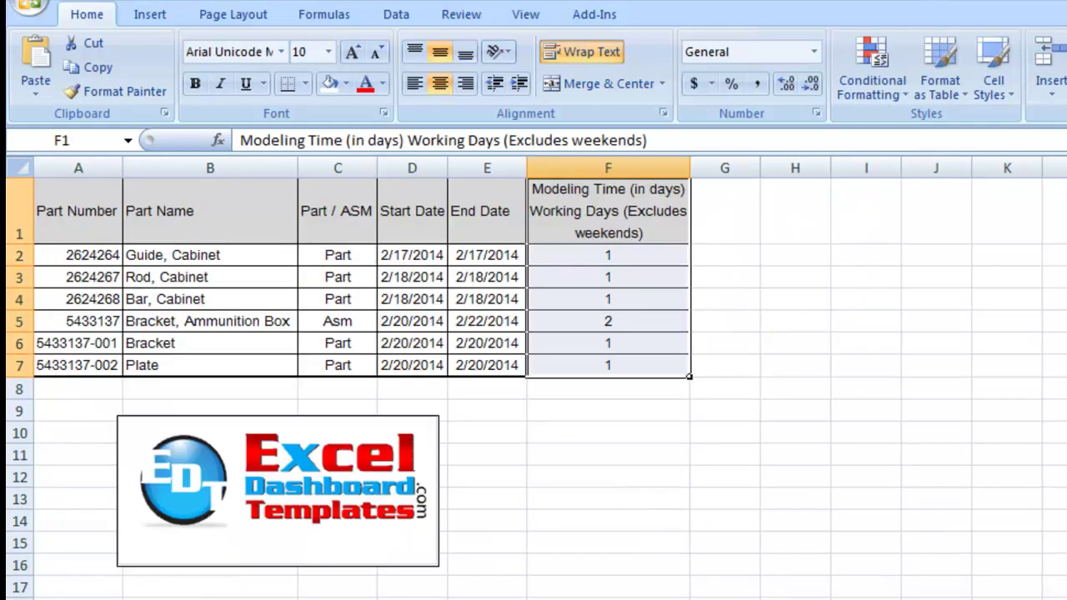
pyautogui.click(130, 253)
pyautogui.moveTo(91, 230); pyautogui.dragTo(581, 366)
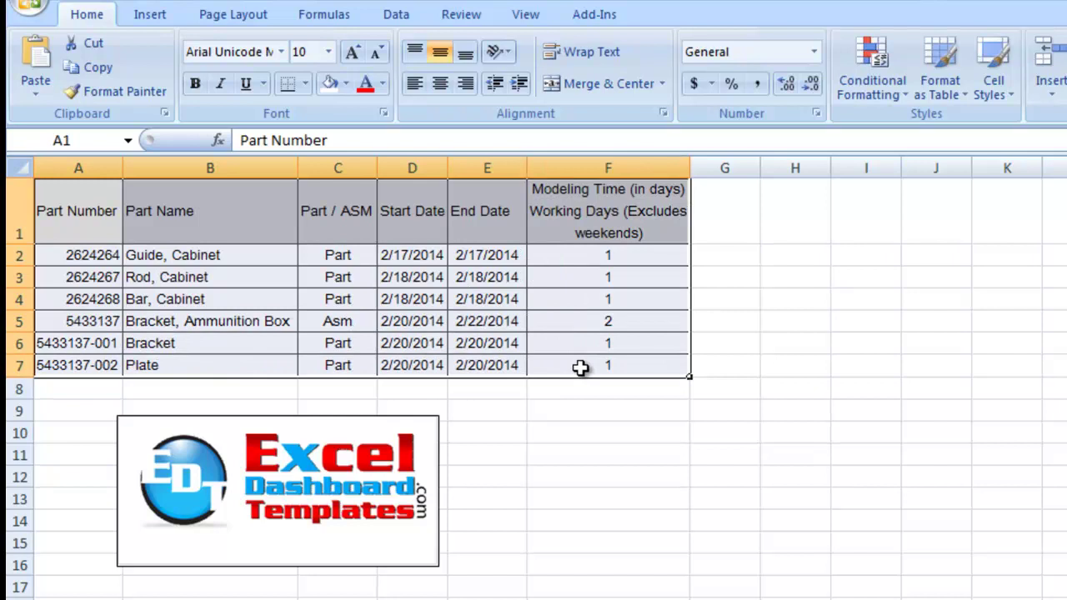
pyautogui.hotkey('ctrl', 'c')
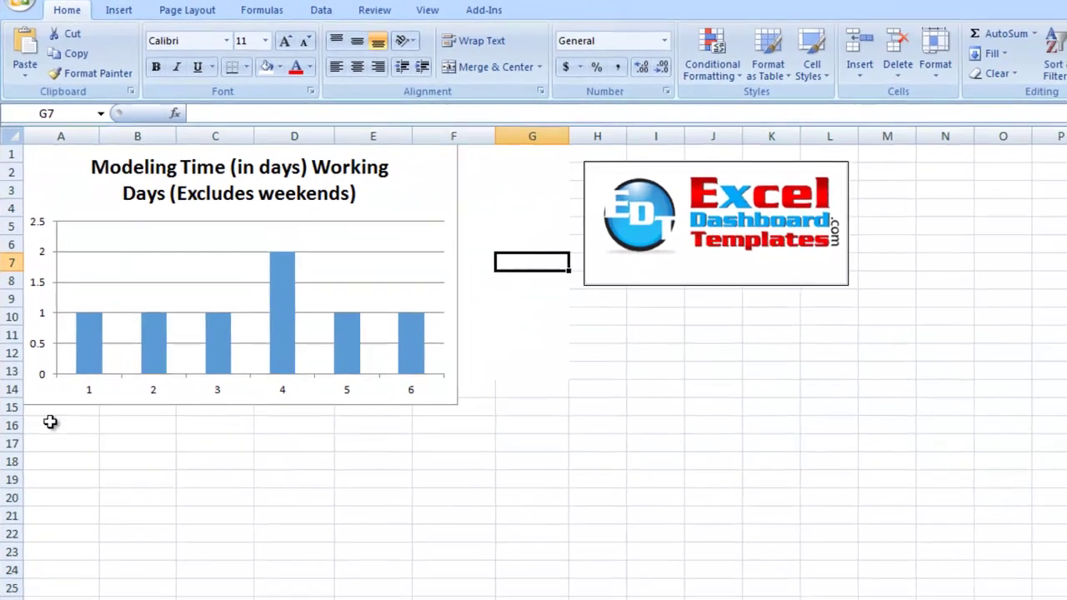
pyautogui.click(48, 410)
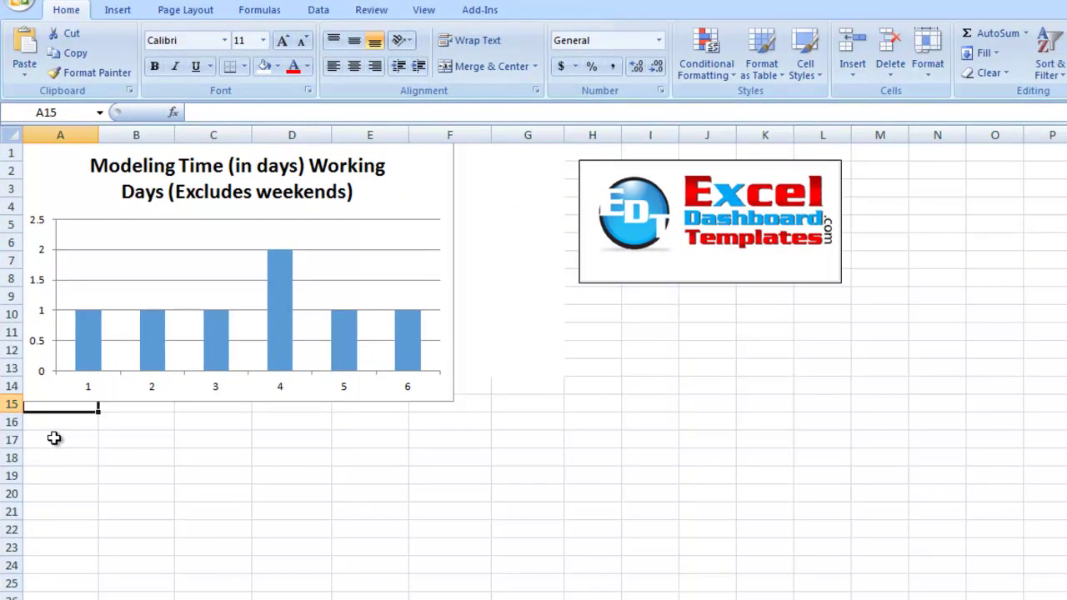
pyautogui.press('Down')
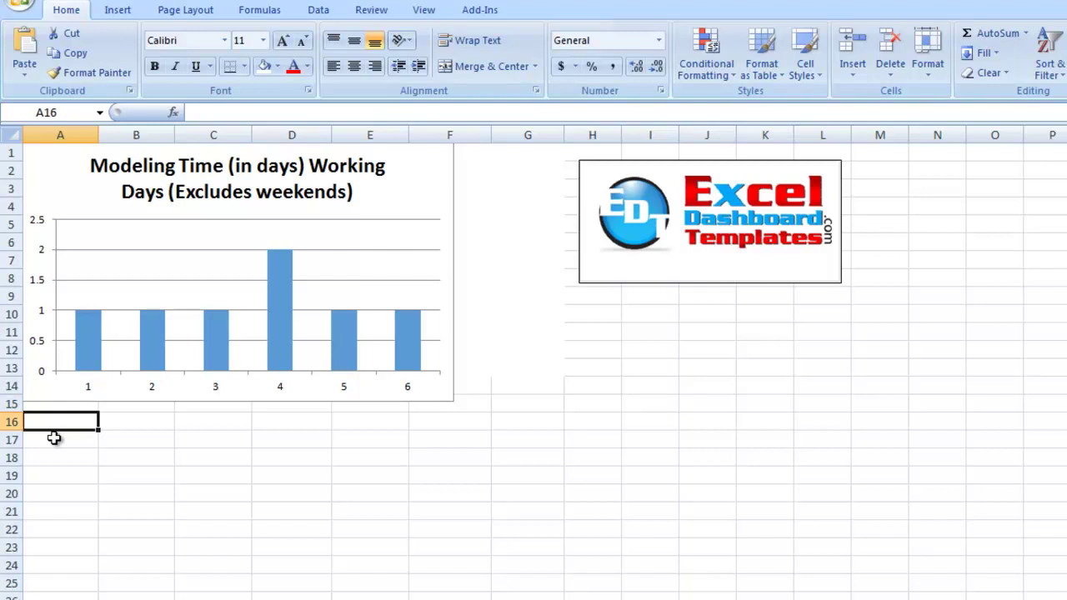
pyautogui.click(34, 73)
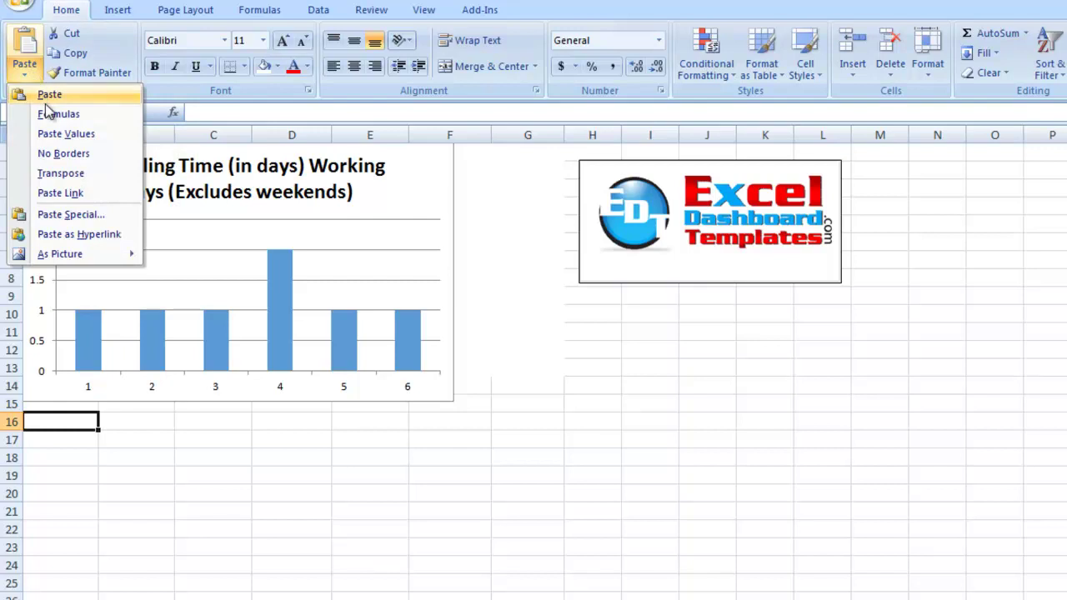
pyautogui.click(84, 177)
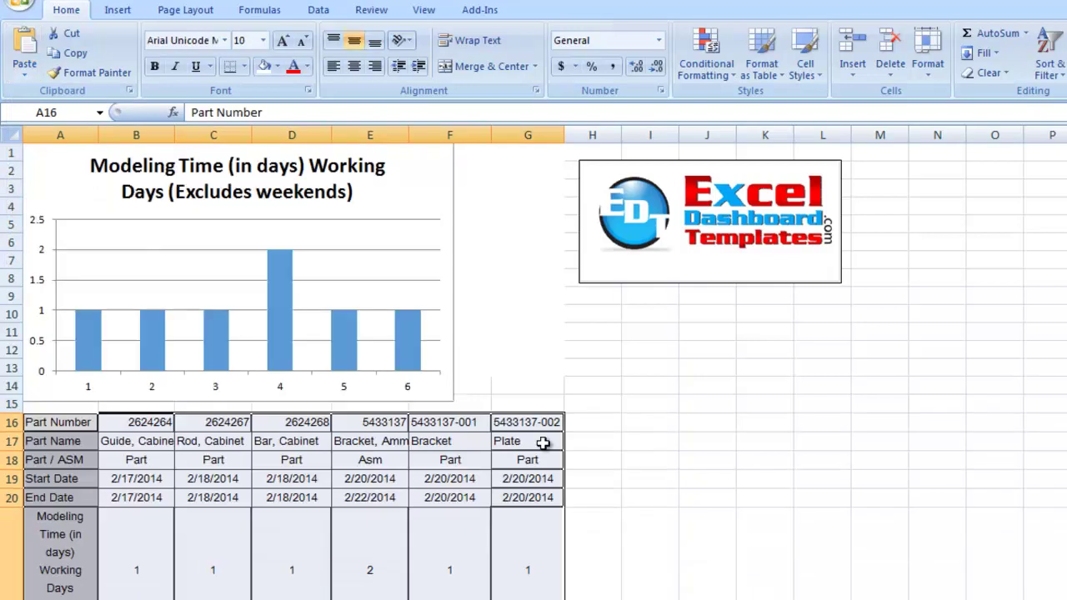
# Examine how the transposed table's columns, such as part numbers and names, line up with the chart's columns.
pyautogui.click(637, 452)
pyautogui.scroll(-1, 635, 452)
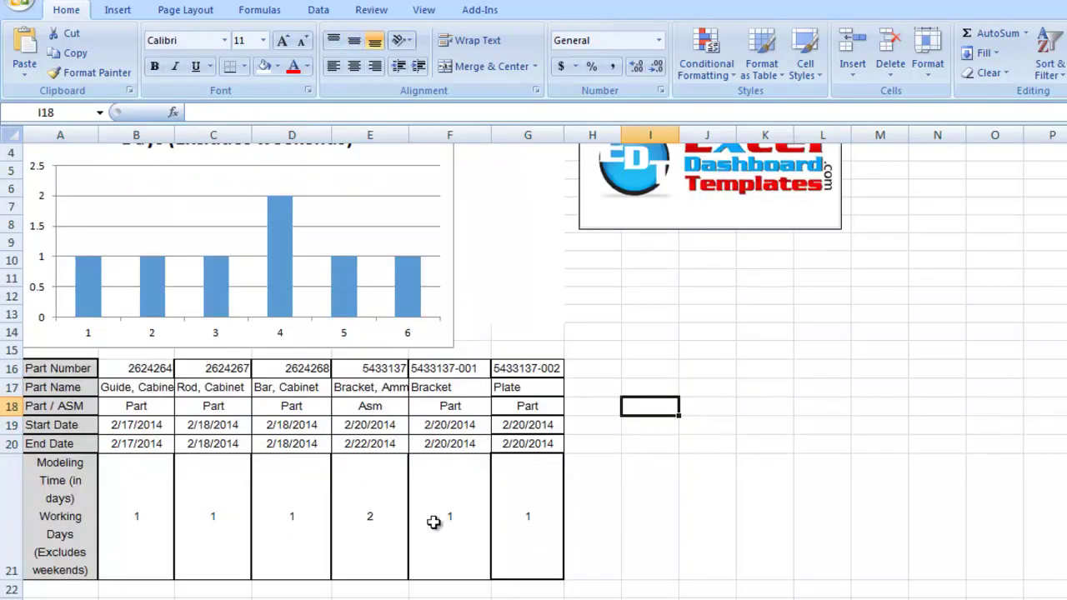
pyautogui.click(177, 493)
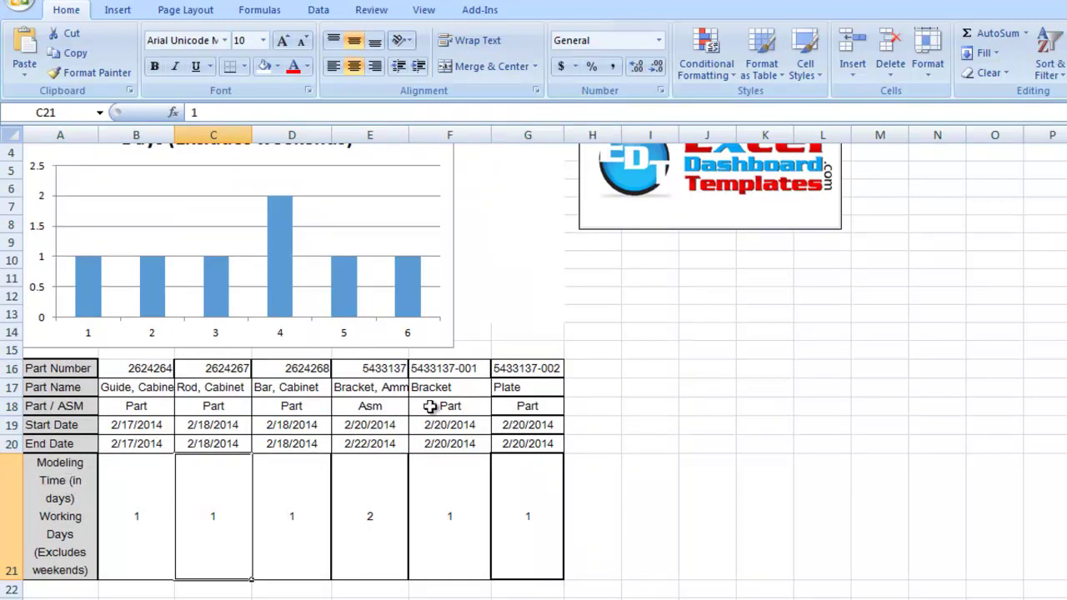
pyautogui.click(454, 394)
pyautogui.click(121, 387)
pyautogui.moveTo(140, 368); pyautogui.dragTo(158, 517)
pyautogui.moveTo(369, 369); pyautogui.dragTo(371, 519)
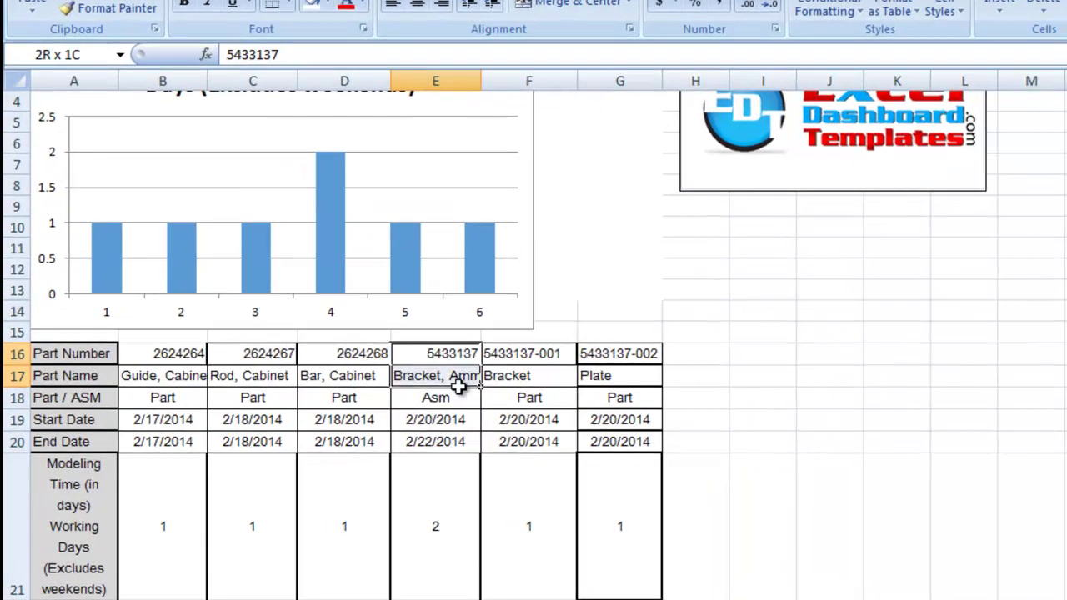
pyautogui.click(725, 285)
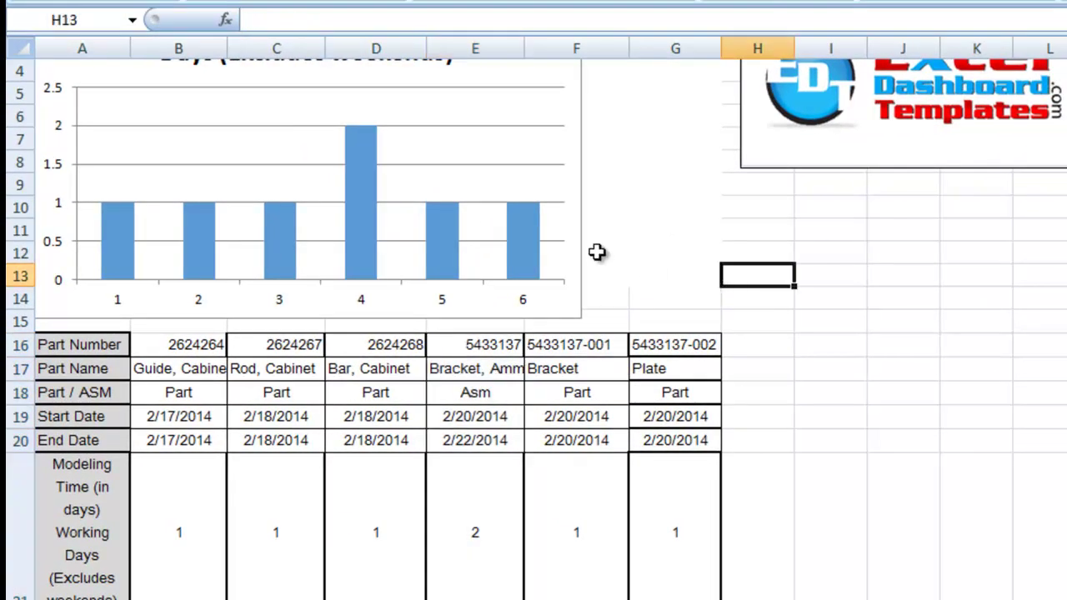
# Move the column chart off the area above the transposed table to the empty cells beneath the logo.
pyautogui.click(581, 250)
pyautogui.moveTo(594, 250); pyautogui.dragTo(1065, 360)
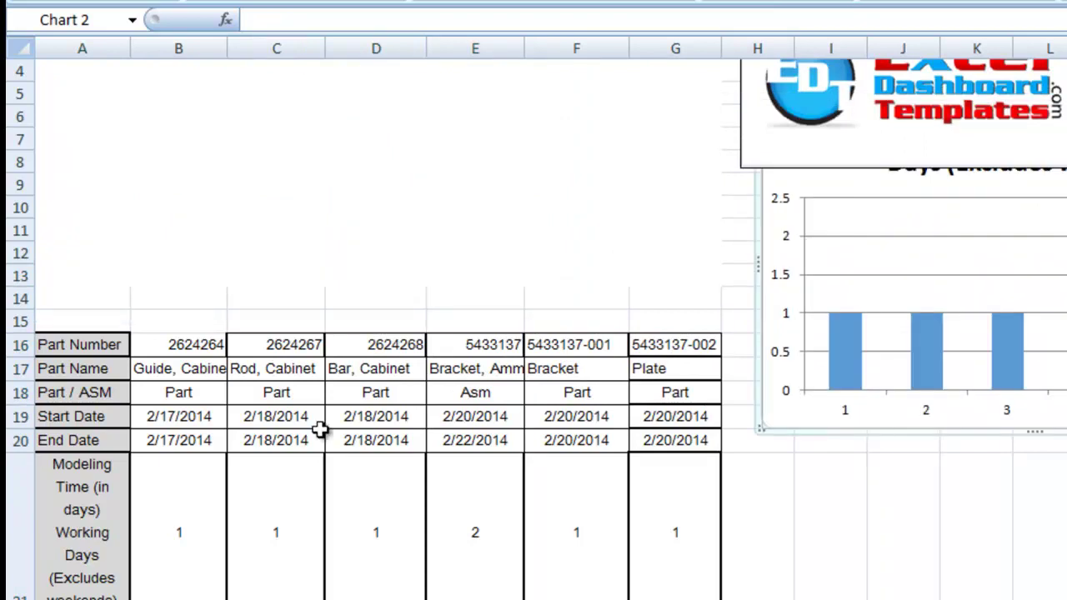
pyautogui.click(314, 251)
pyautogui.scroll(1, 369, 264)
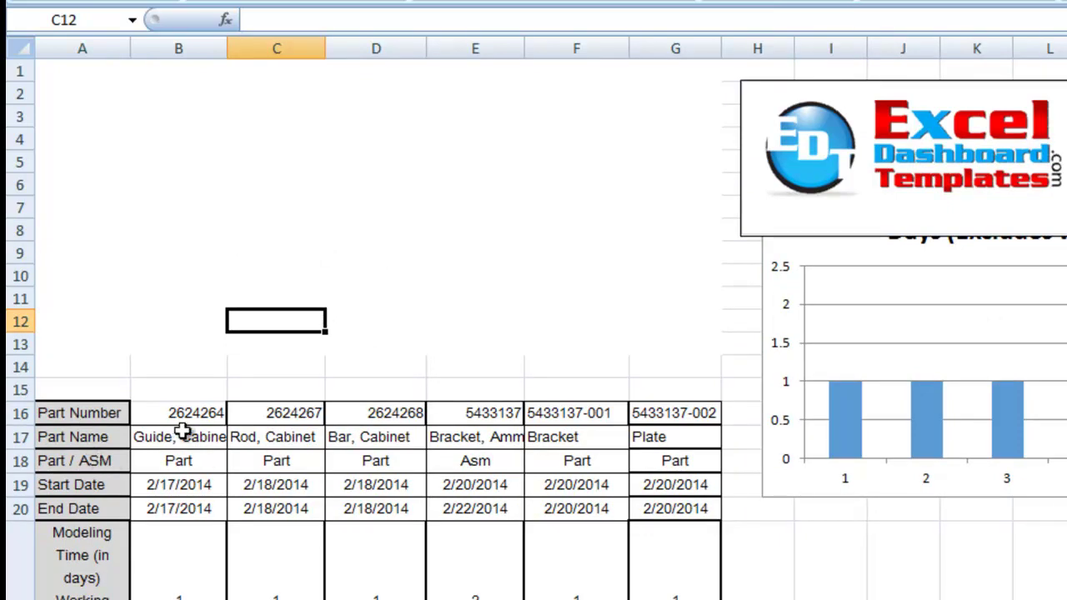
# Shorten the label in cell A21 to "Modeling Time (in days)" by removing the wording about working days and weekends.
pyautogui.click(172, 597)
pyautogui.click(90, 579)
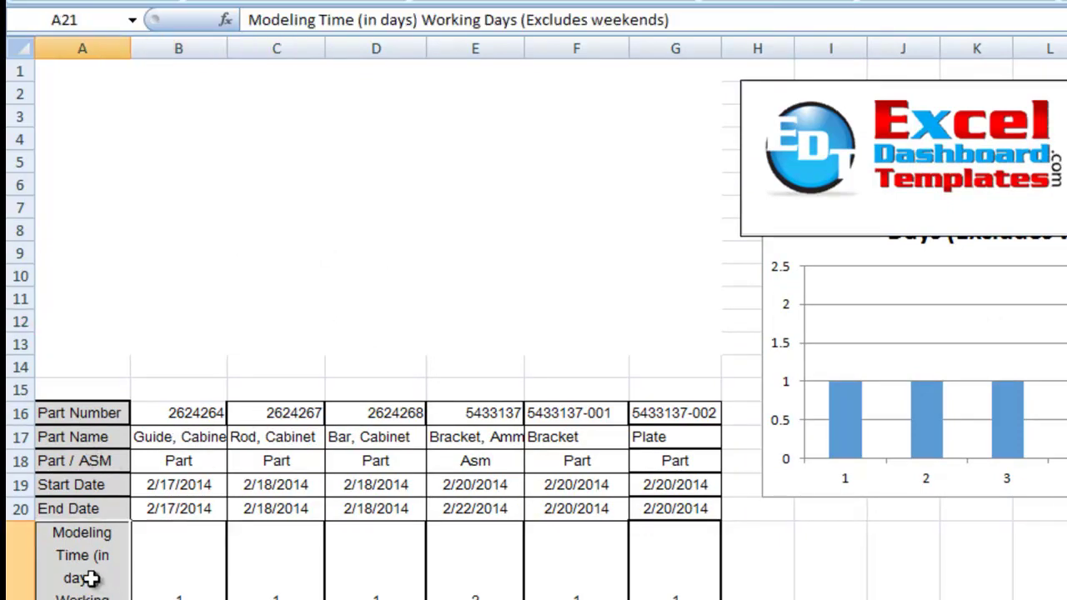
pyautogui.moveTo(364, 19); pyautogui.dragTo(709, 4)
pyautogui.click(443, 16)
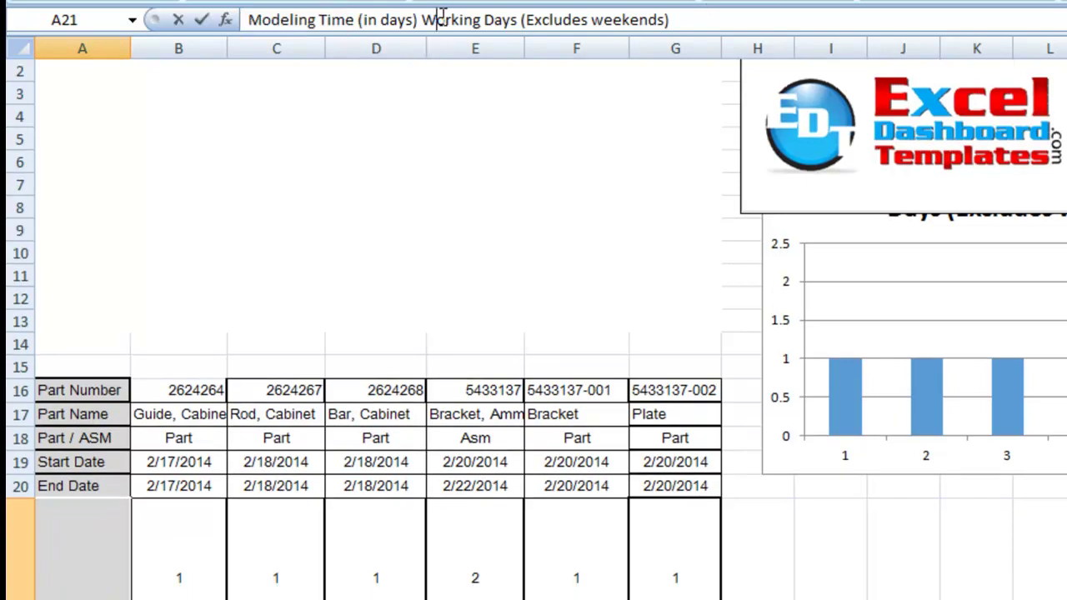
pyautogui.moveTo(421, 17); pyautogui.dragTo(733, 17)
pyautogui.press('BackSpace')
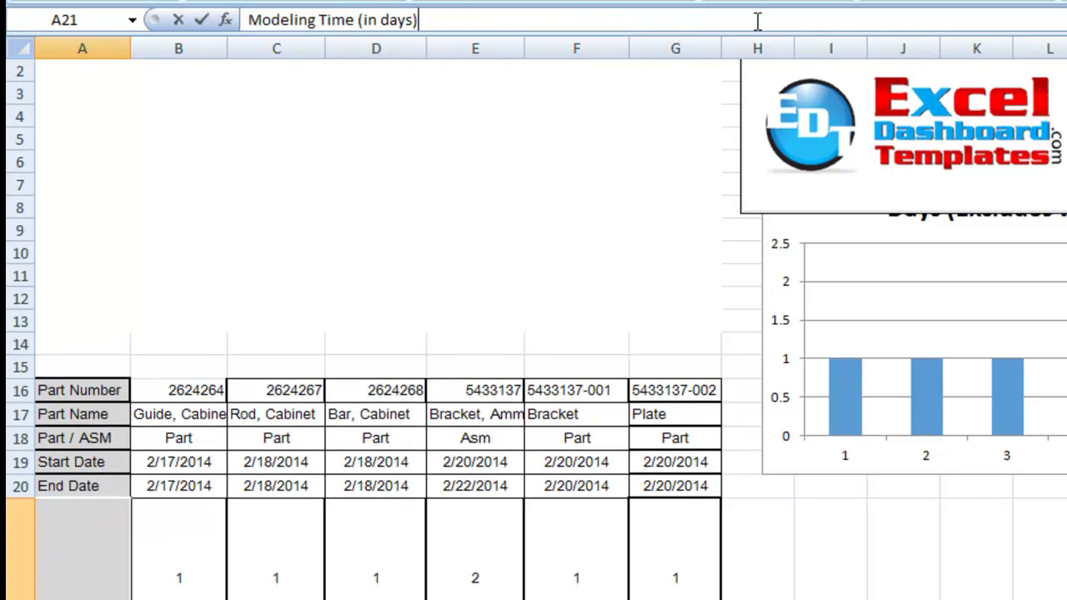
pyautogui.press('Return')
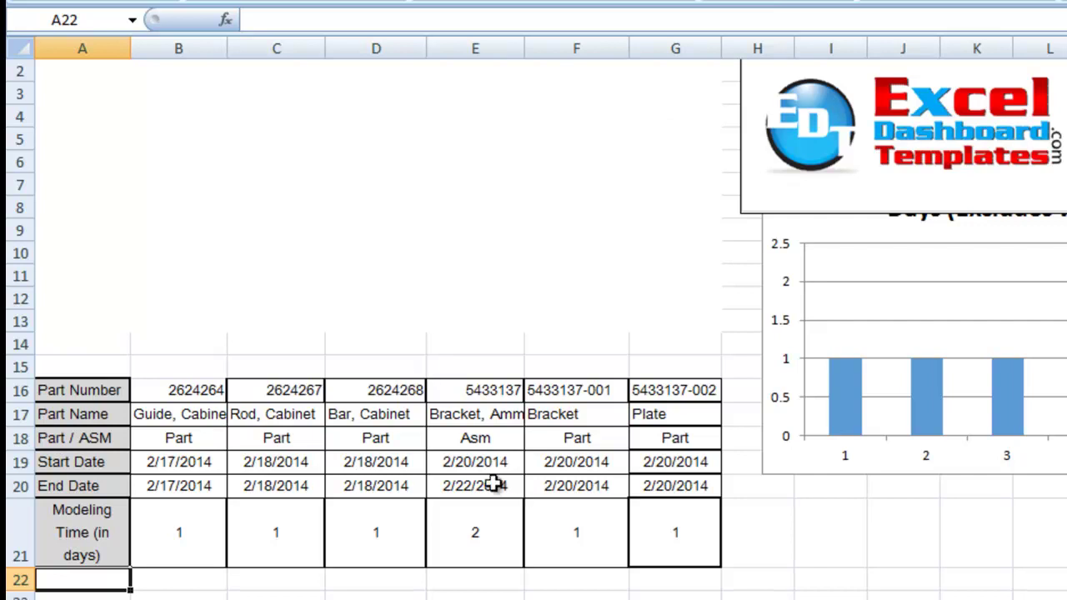
# Center the contents of the transposed table's data cells B16:G21.
pyautogui.moveTo(192, 388); pyautogui.dragTo(656, 541)
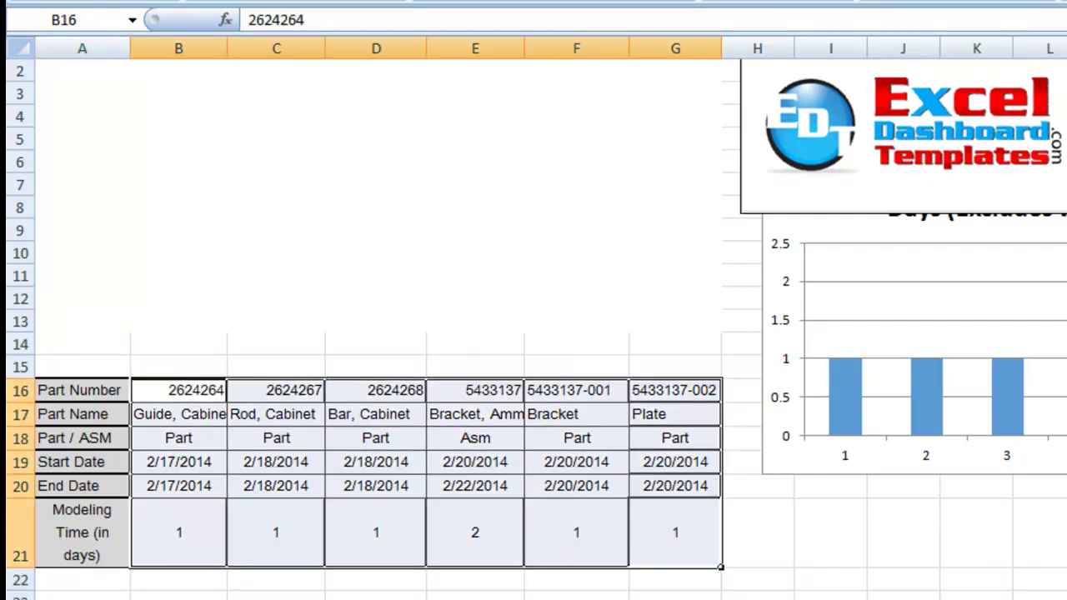
pyautogui.click(419, 1)
pyautogui.click(339, 435)
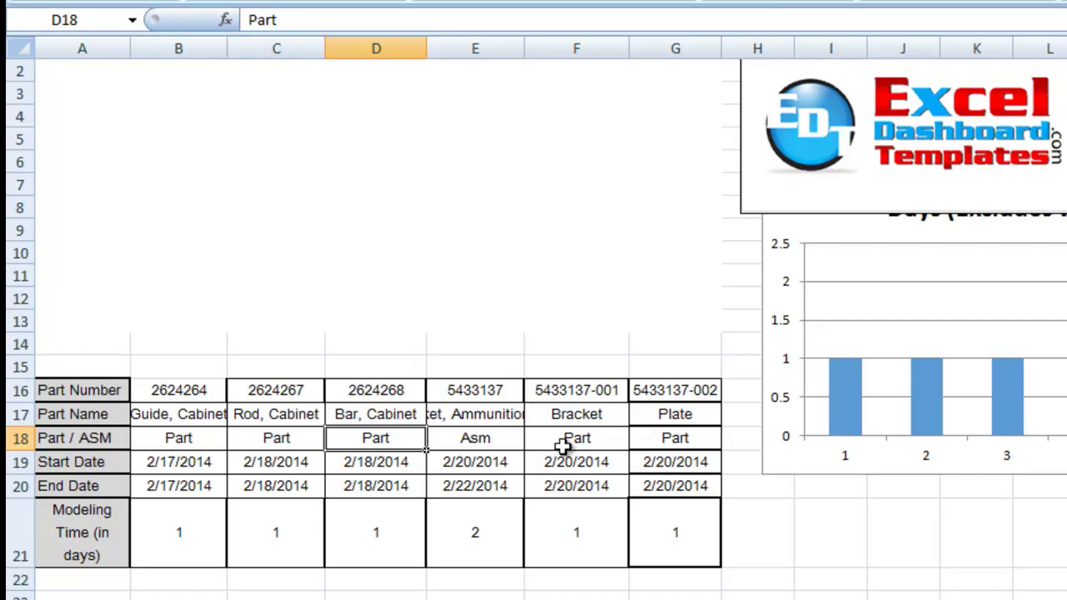
# Replace the mixed borders of cells B16:G21 with uniform thin borders on all cells and wrap their text.
pyautogui.moveTo(160, 393); pyautogui.dragTo(643, 527)
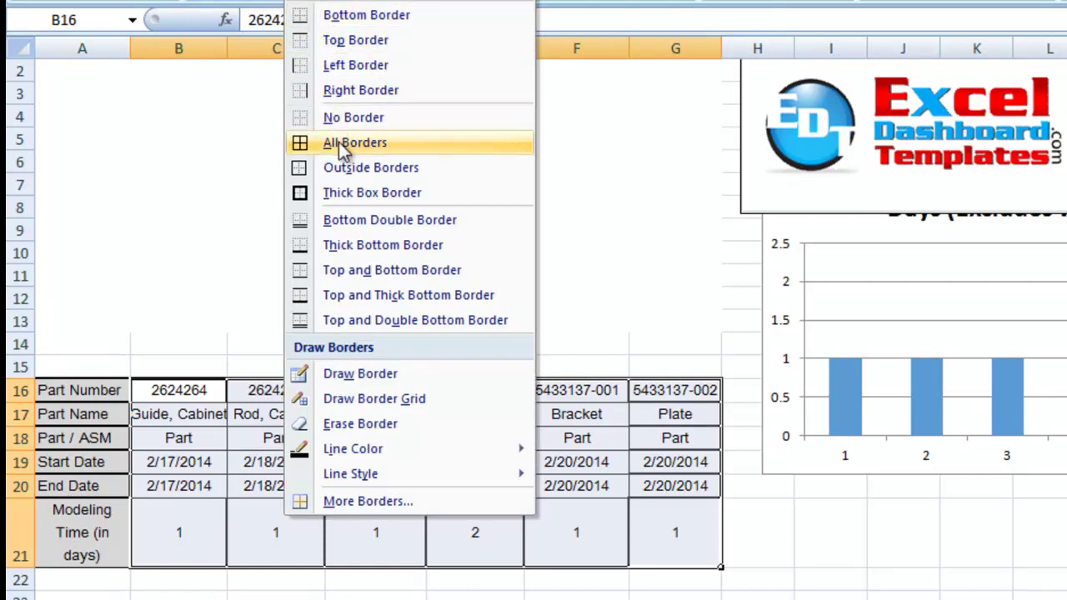
pyautogui.click(337, 142)
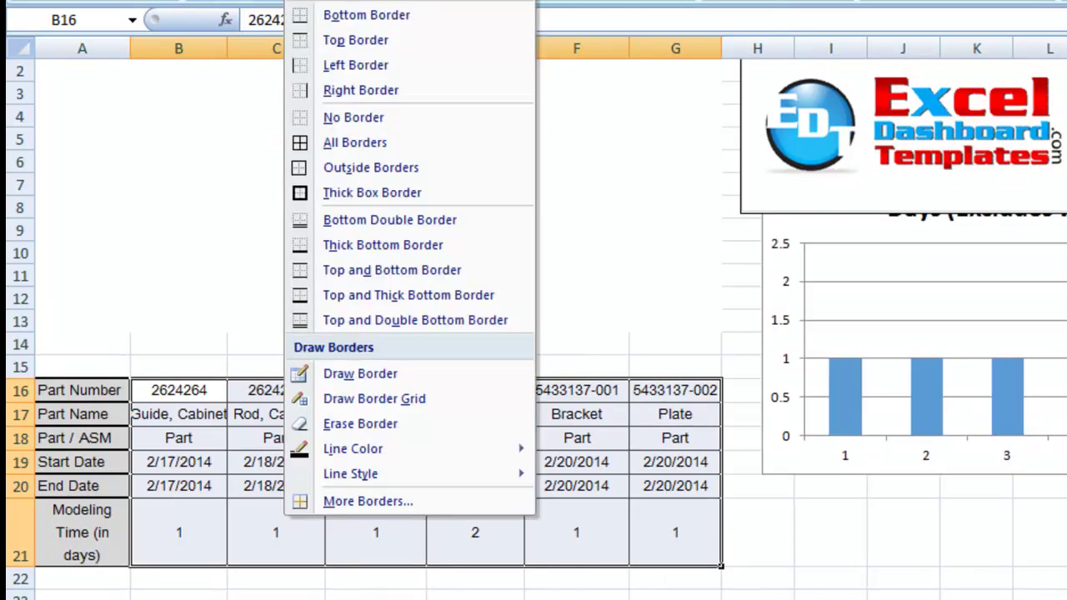
pyautogui.click(337, 114)
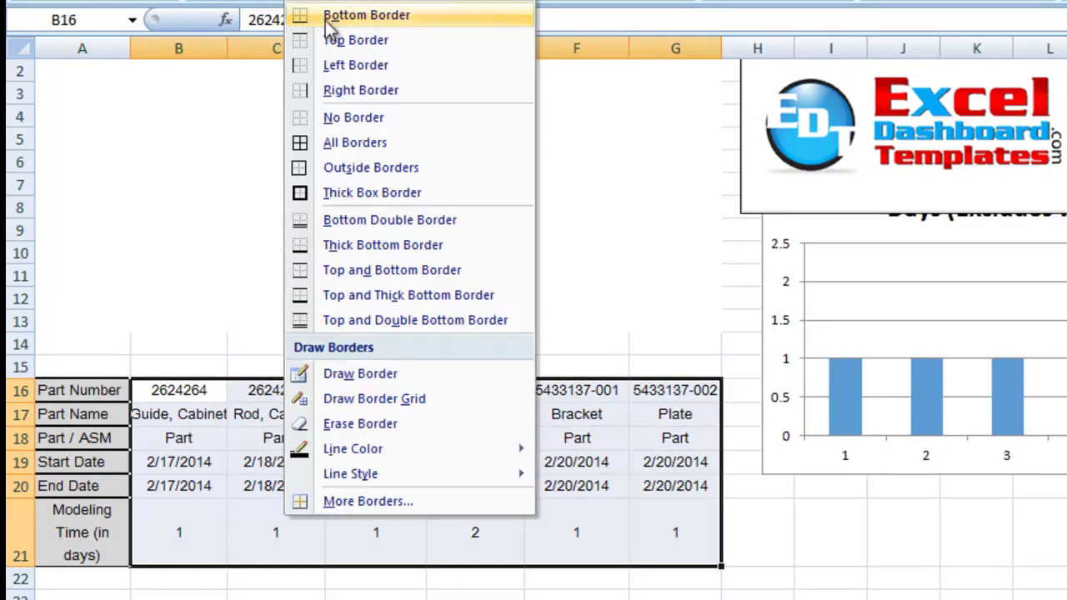
pyautogui.click(341, 140)
pyautogui.click(367, 294)
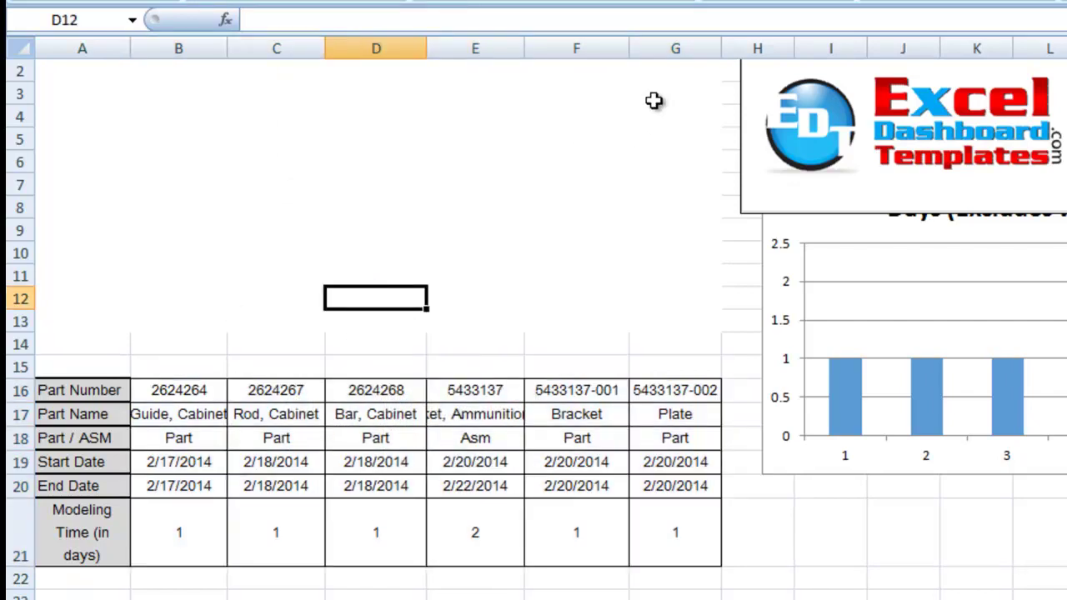
pyautogui.moveTo(176, 388); pyautogui.dragTo(655, 529)
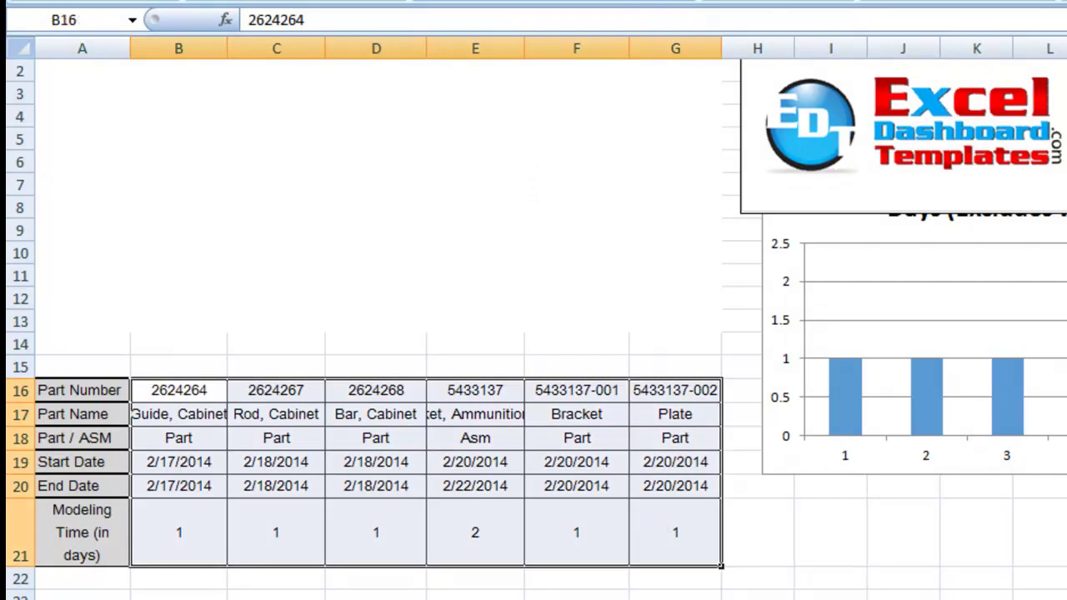
pyautogui.click(500, 558)
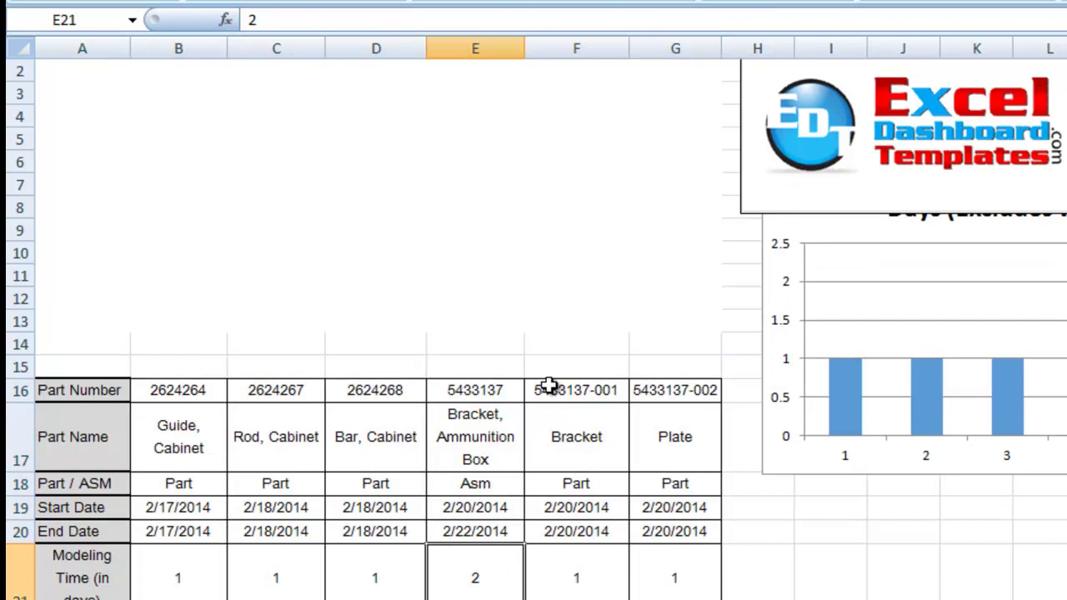
# Move the column chart directly above the transposed table and resize it to span columns A to G down to row 15.
pyautogui.click(760, 295)
pyautogui.moveTo(763, 302); pyautogui.dragTo(38, 216)
pyautogui.moveTo(588, 435); pyautogui.dragTo(722, 376)
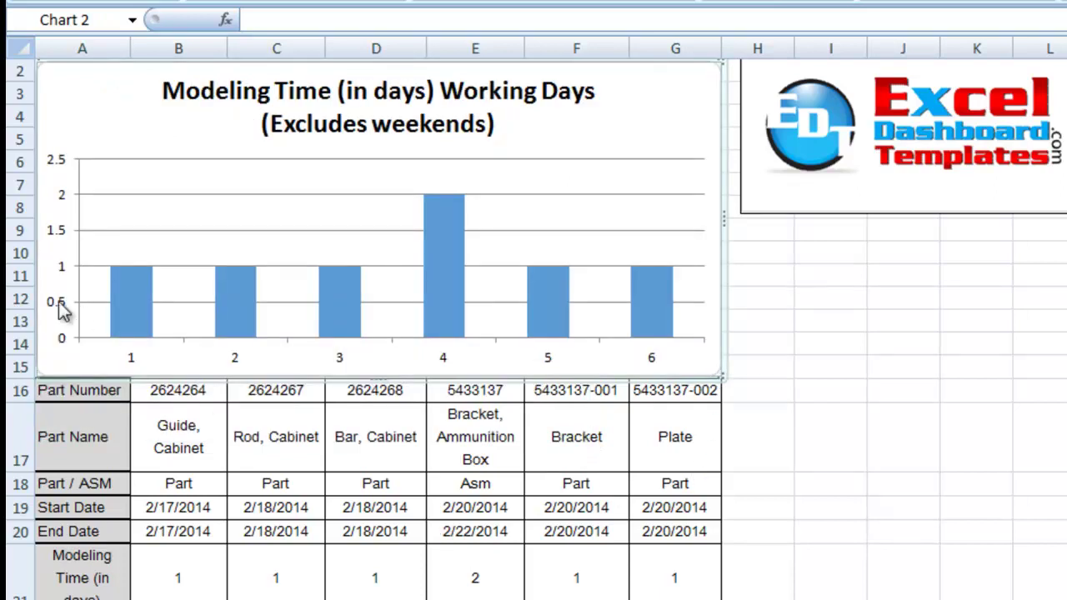
pyautogui.click(728, 367)
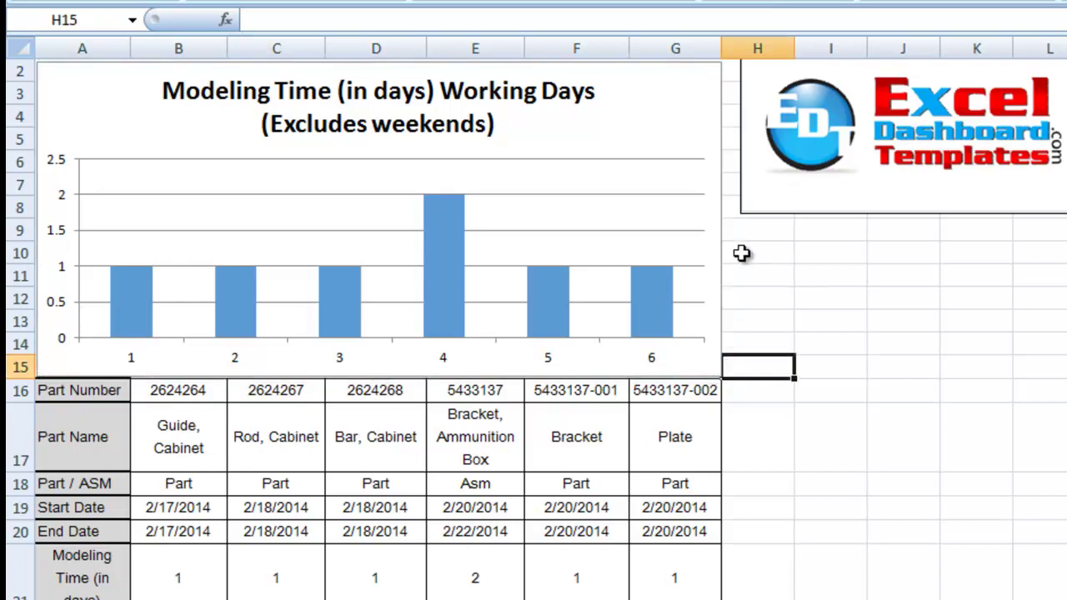
# Narrow and shift the chart so its six columns line up with table columns B to G.
pyautogui.click(722, 237)
pyautogui.moveTo(722, 220); pyautogui.dragTo(640, 222)
pyautogui.moveTo(639, 185); pyautogui.dragTo(725, 185)
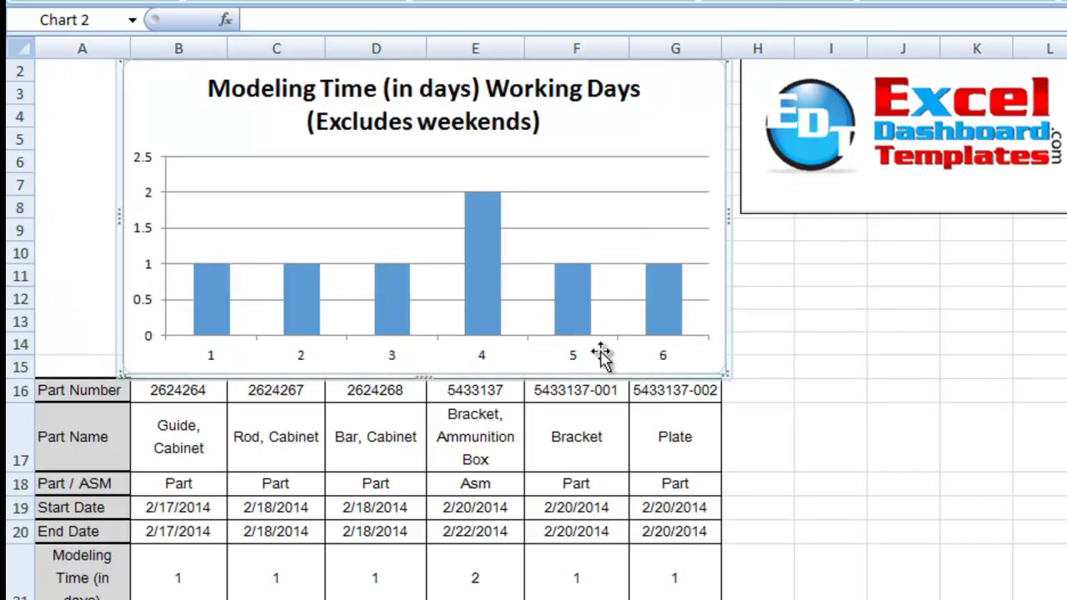
pyautogui.moveTo(120, 215); pyautogui.dragTo(86, 215)
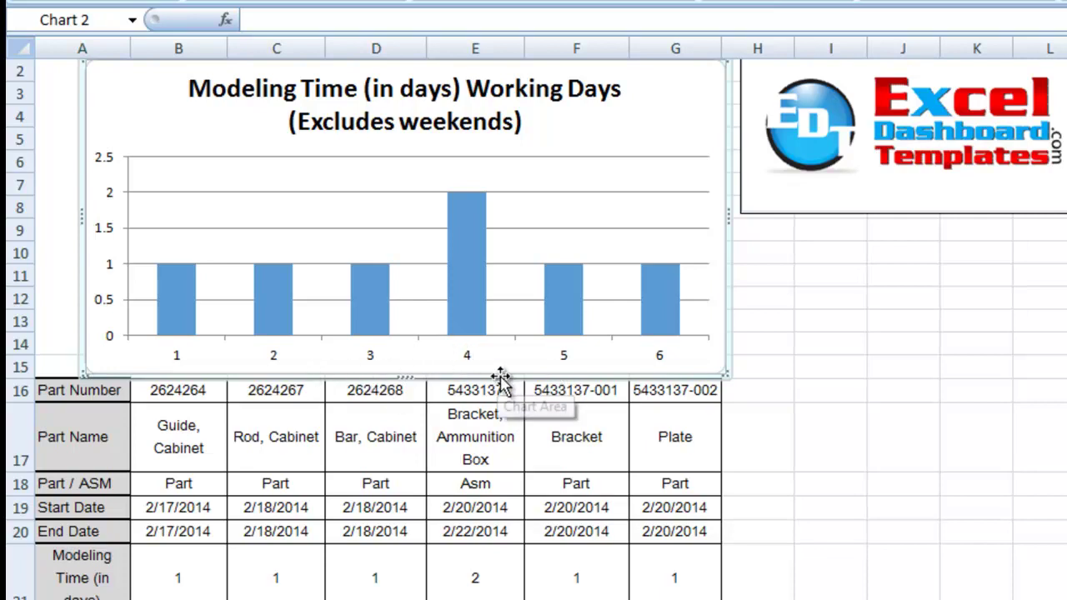
pyautogui.moveTo(502, 378)
pyautogui.mouseDown()
pyautogui.moveTo(493, 388)
pyautogui.moveTo(509, 409)
pyautogui.moveTo(520, 375)
pyautogui.moveTo(509, 372)
pyautogui.mouseUp()
# Set the axis labels of the chart's horizontal category axis to None.
pyautogui.click(209, 359)
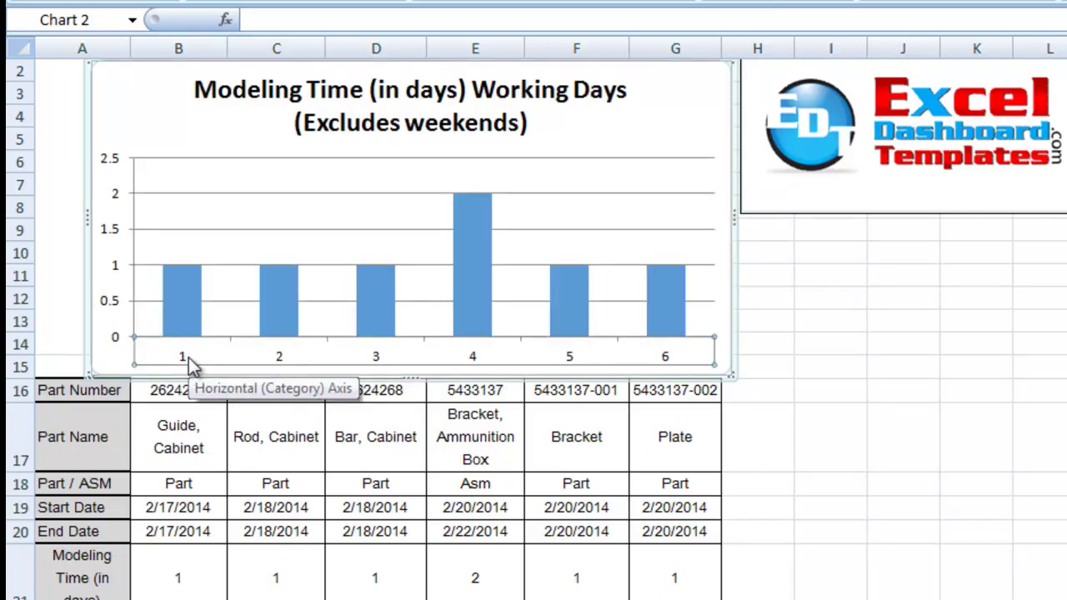
pyautogui.rightClick(191, 366)
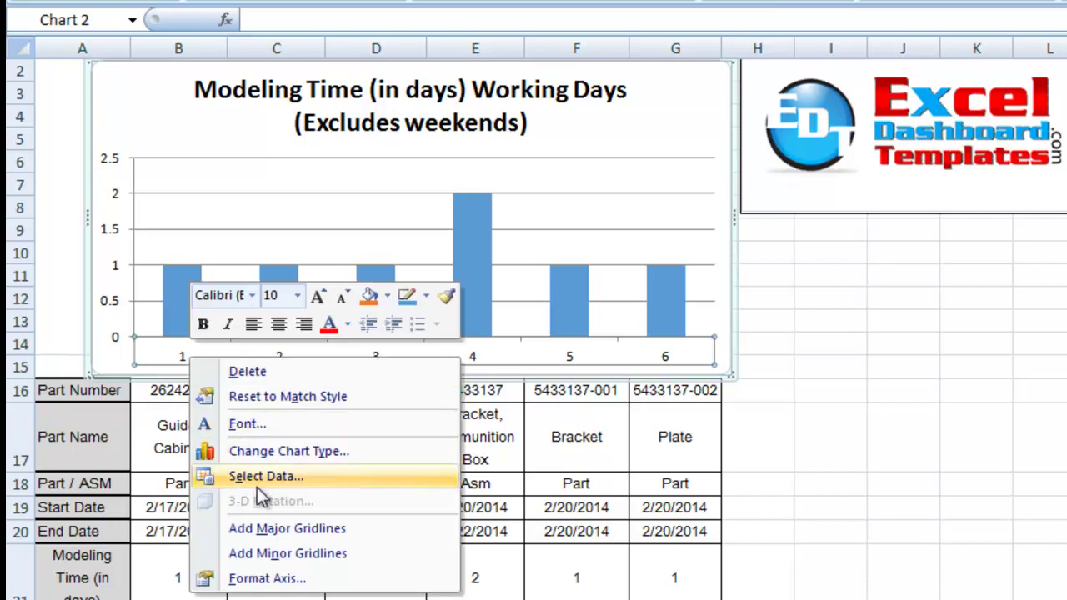
pyautogui.click(336, 587)
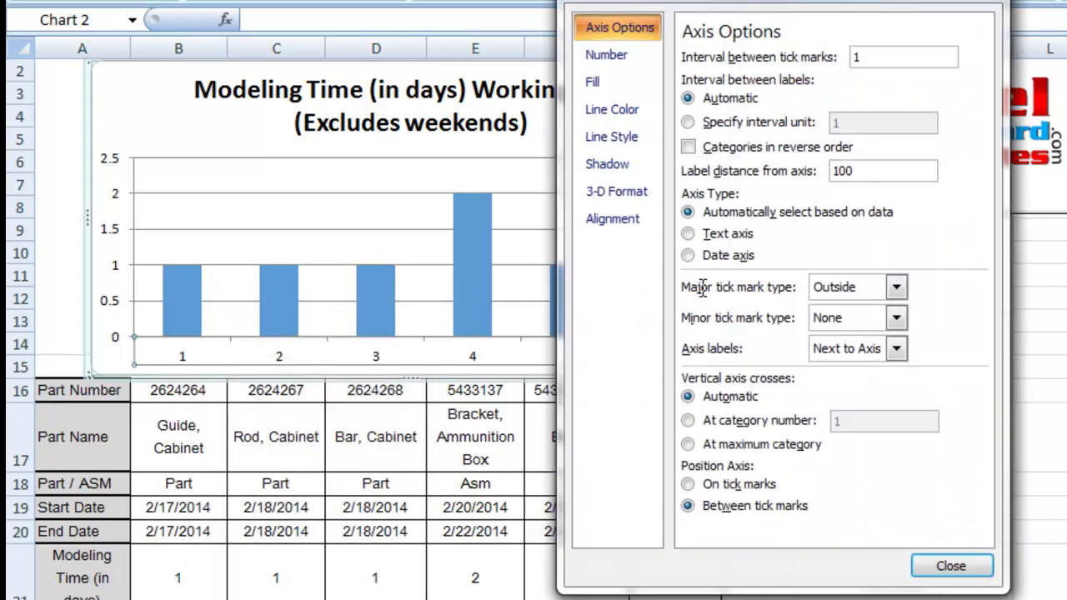
pyautogui.moveTo(790, 4); pyautogui.dragTo(520, 0)
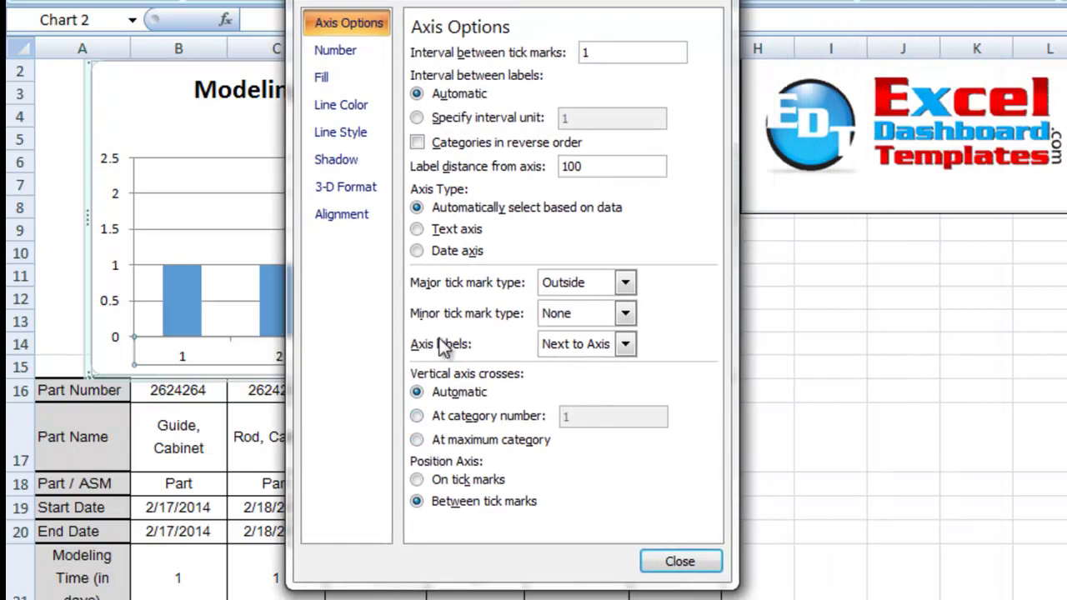
pyautogui.click(561, 341)
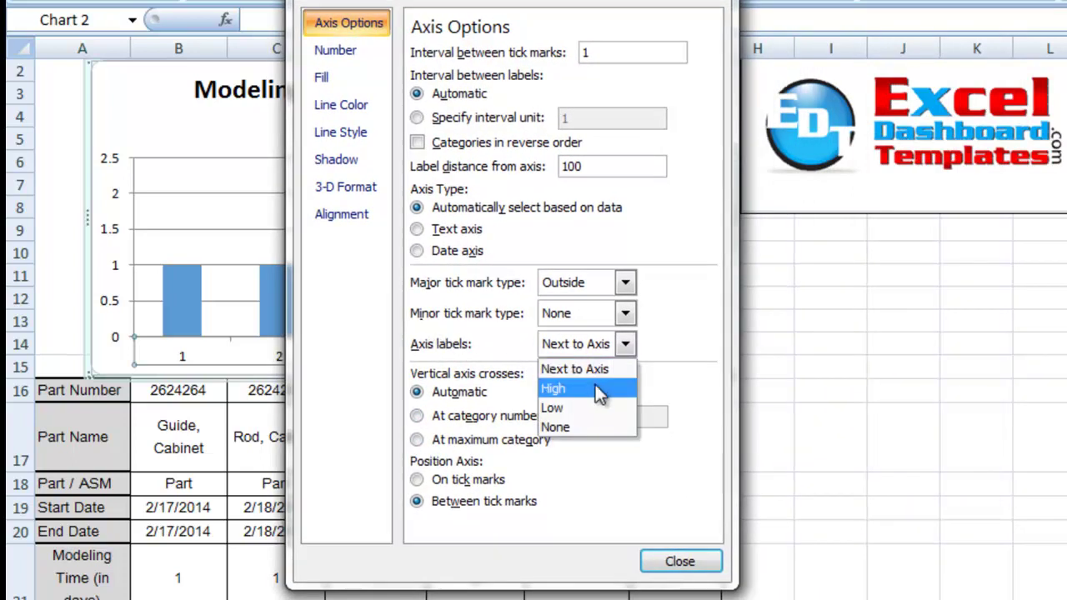
pyautogui.click(603, 424)
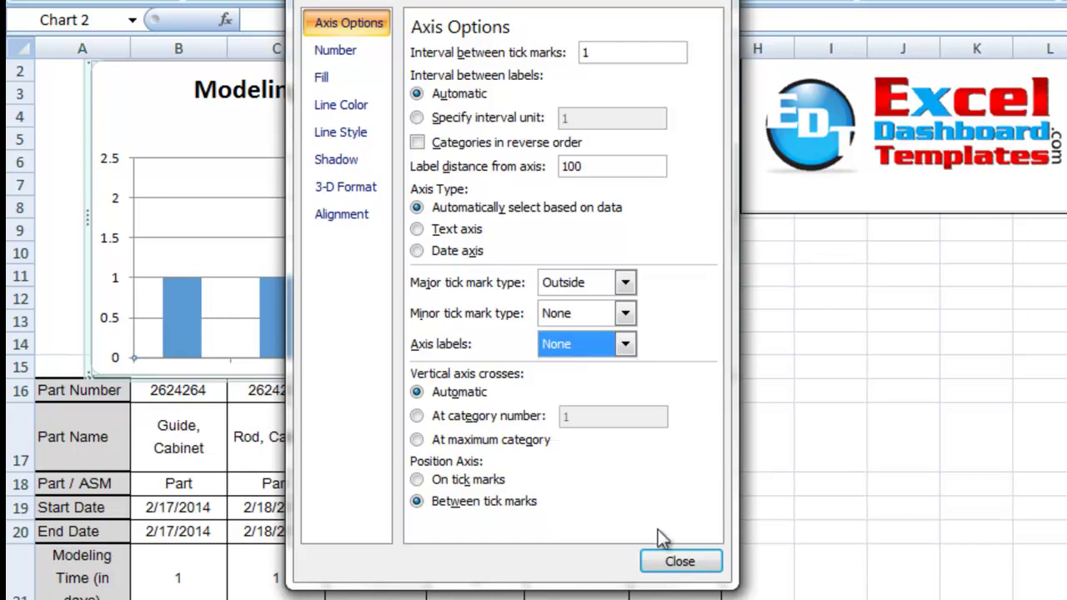
pyautogui.click(676, 561)
pyautogui.click(813, 505)
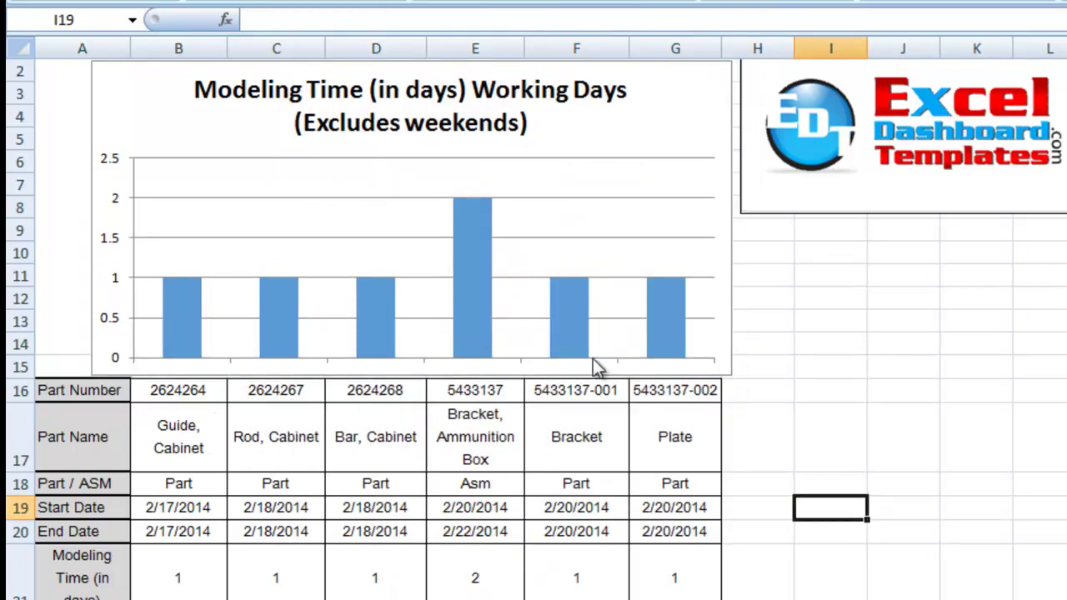
# Stretch the chart downward so its lower edge overlaps the Part Number row of the table.
pyautogui.click(667, 114)
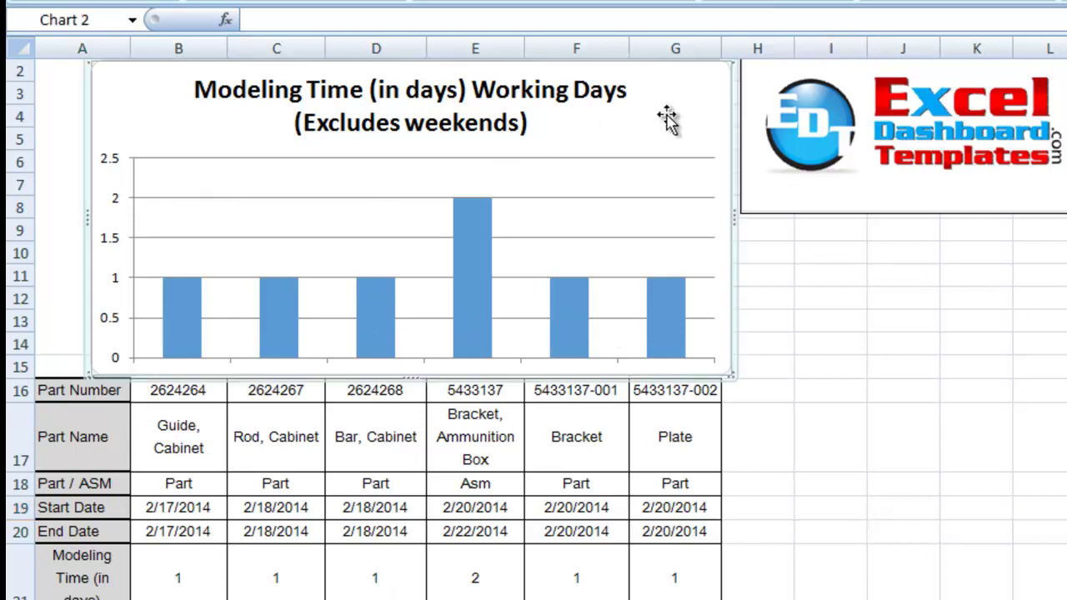
pyautogui.moveTo(730, 376); pyautogui.dragTo(733, 396)
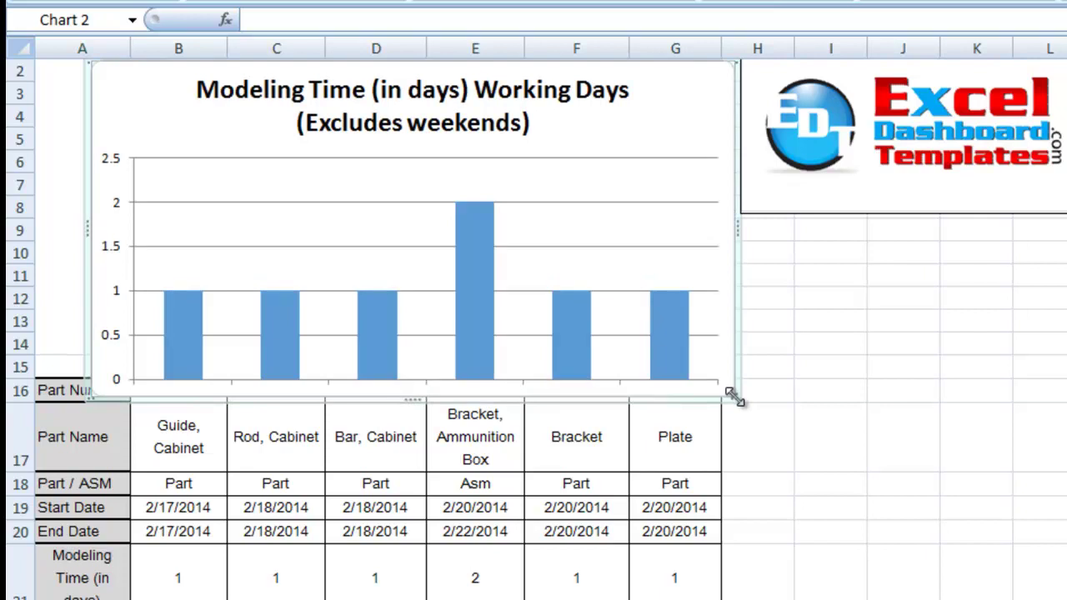
pyautogui.click(777, 416)
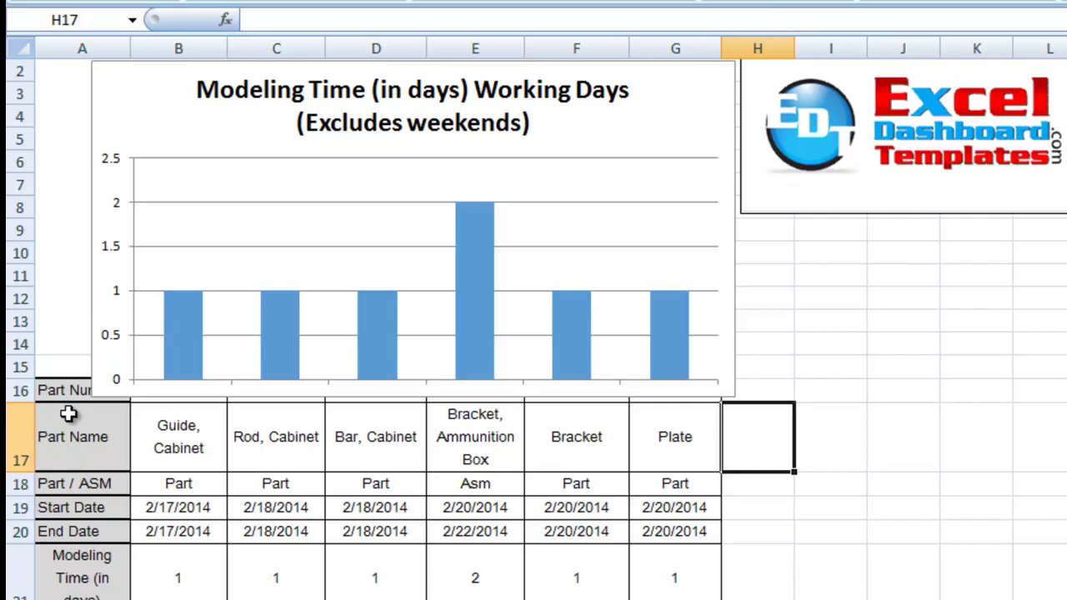
pyautogui.click(88, 363)
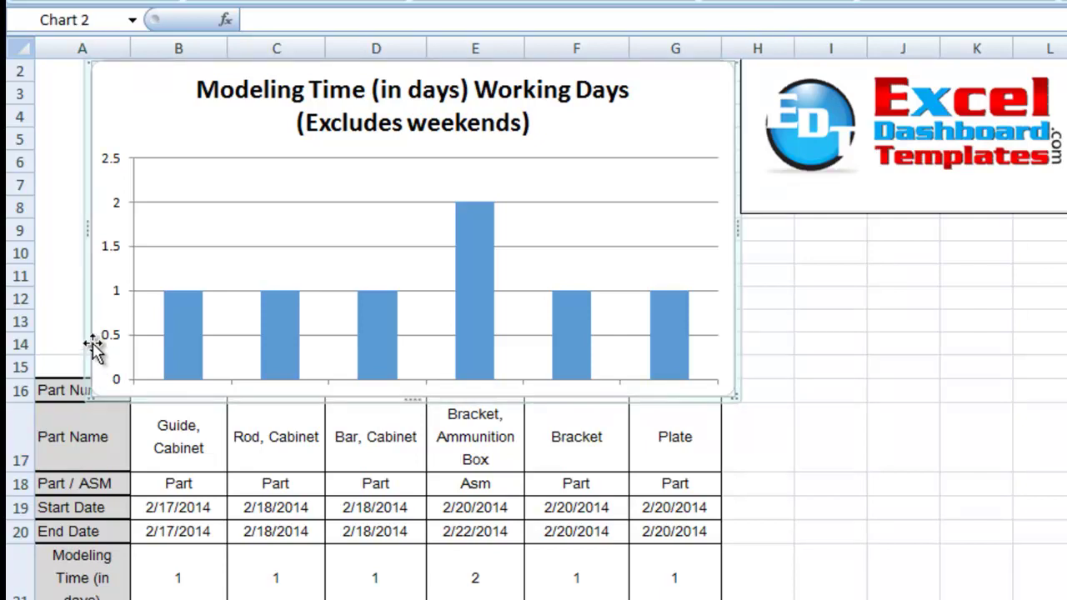
pyautogui.rightClick(92, 343)
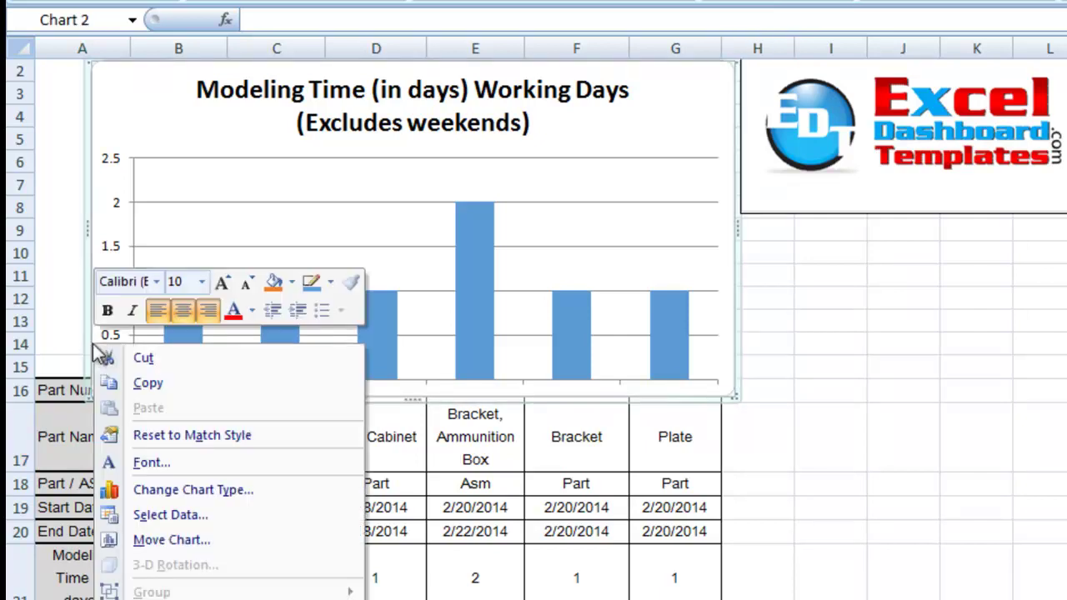
pyautogui.click(121, 97)
pyautogui.rightClick(122, 97)
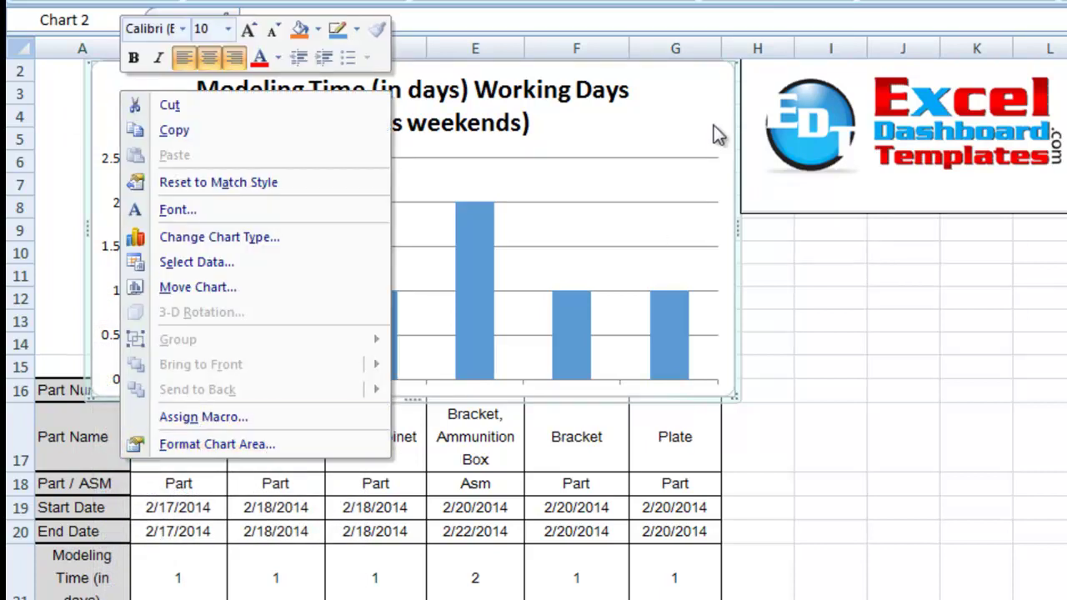
pyautogui.click(690, 82)
pyautogui.rightClick(701, 90)
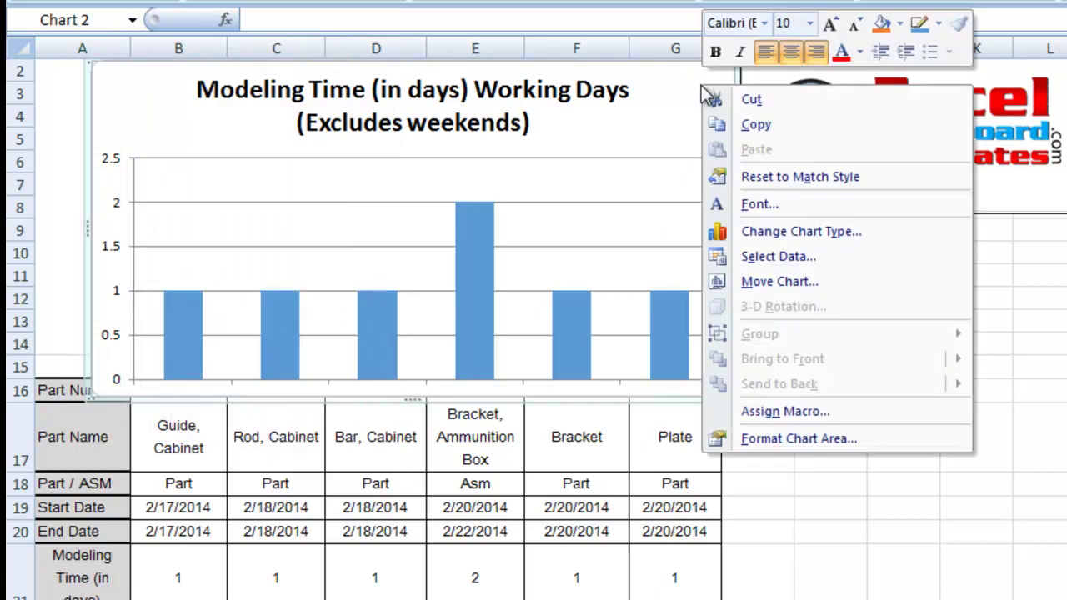
# Format the chart area with No fill and set its border color to No line.
pyautogui.click(120, 85)
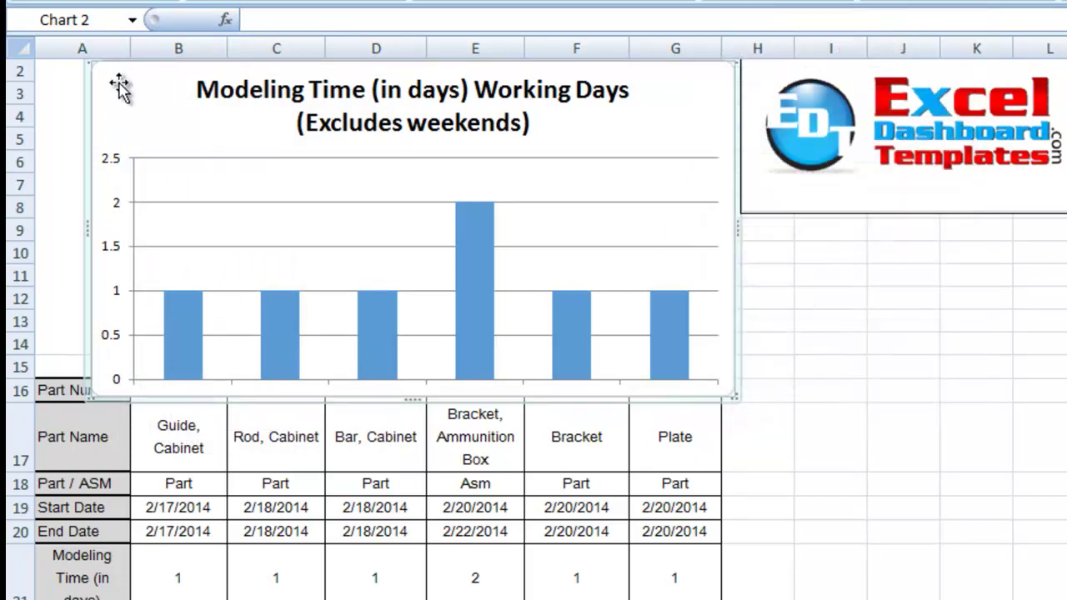
pyautogui.rightClick(119, 86)
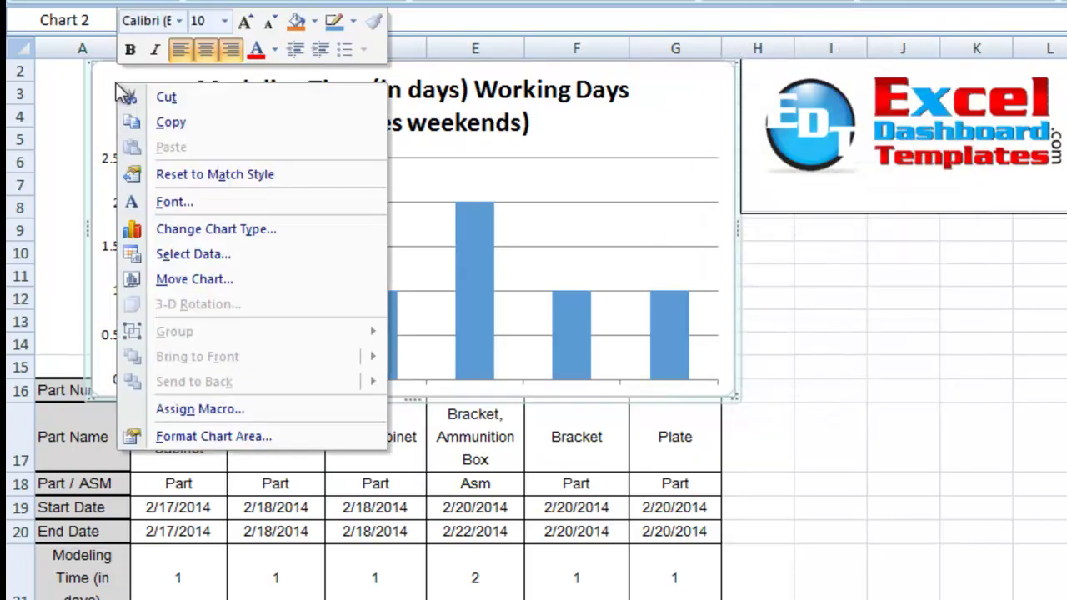
pyautogui.click(188, 434)
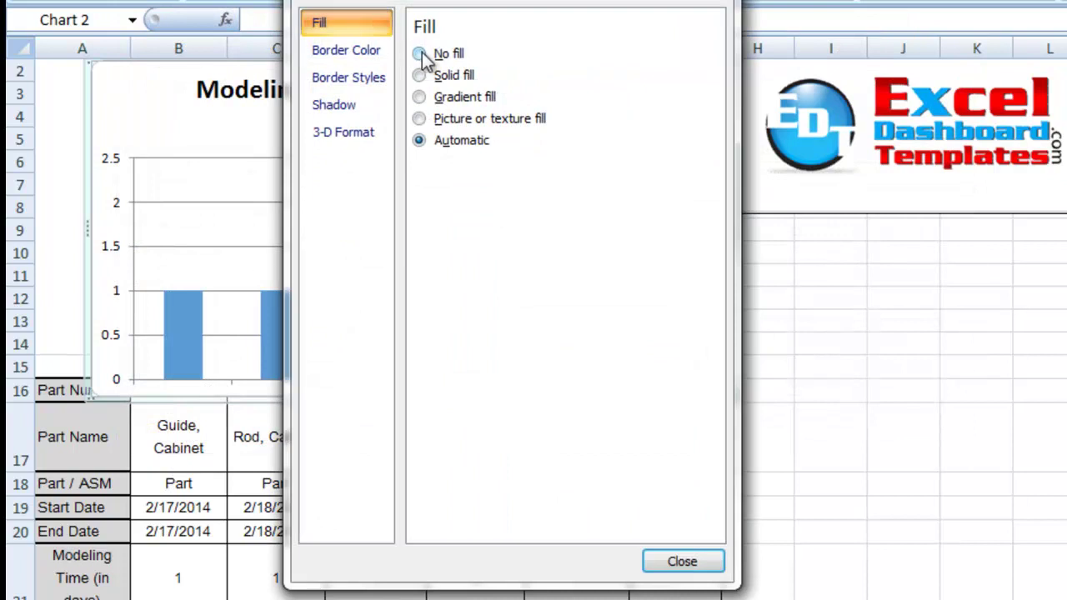
pyautogui.click(422, 53)
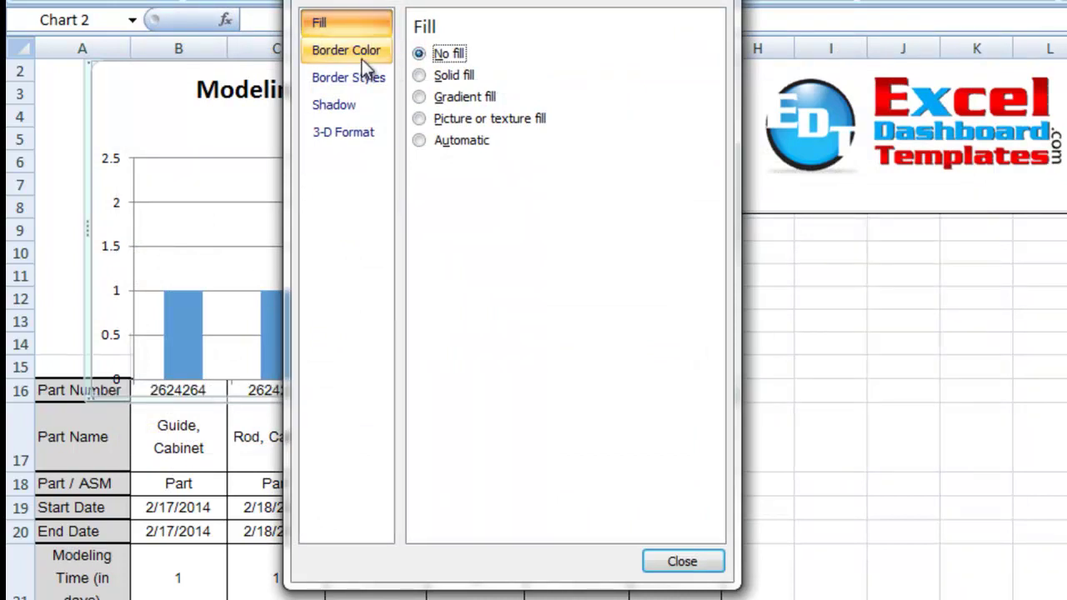
pyautogui.click(362, 56)
pyautogui.click(421, 53)
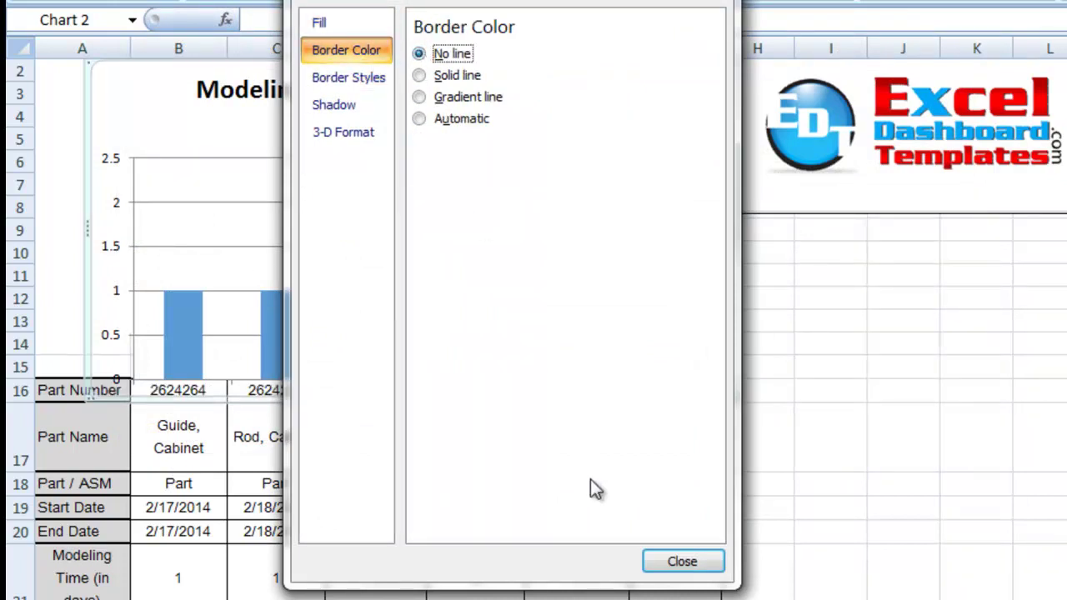
# Raise the chart's lower edge slightly so the horizontal axis line sits just above the Part Number row.
pyautogui.click(682, 561)
pyautogui.click(810, 546)
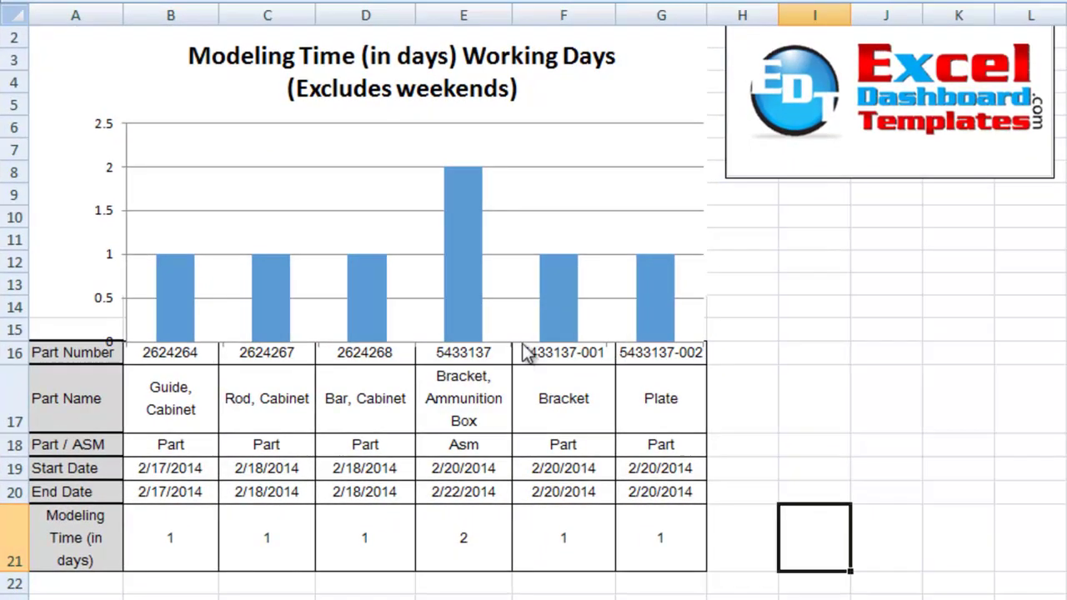
pyautogui.click(707, 104)
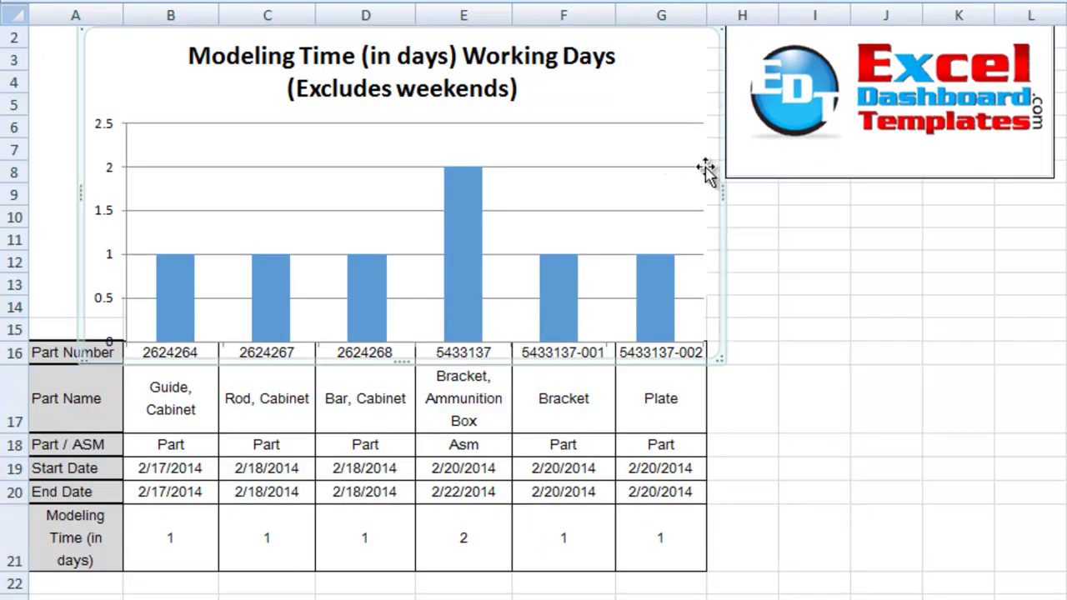
pyautogui.click(403, 362)
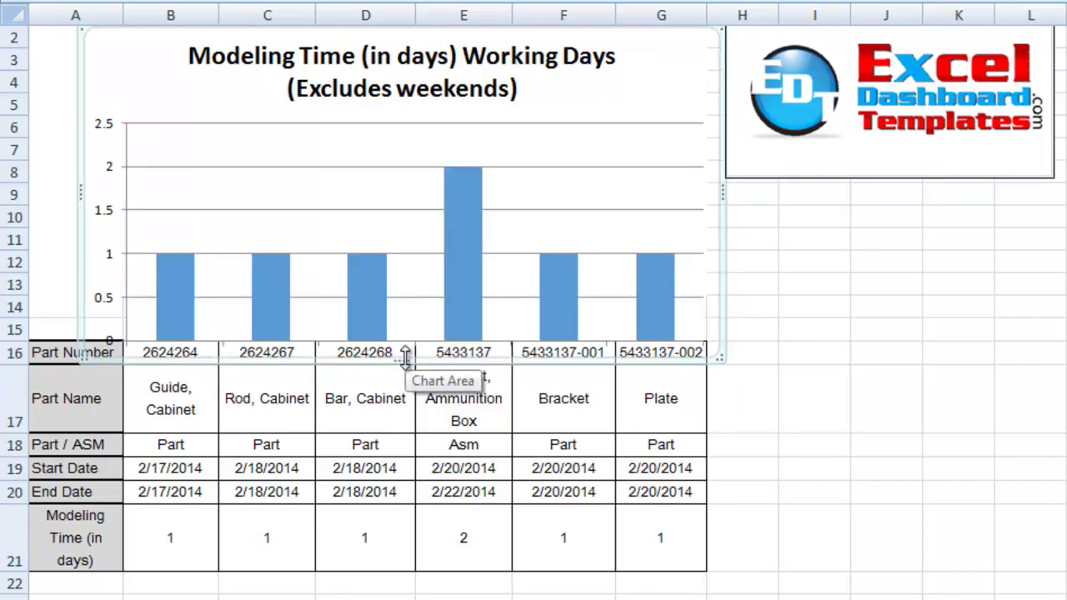
pyautogui.moveTo(405, 347); pyautogui.dragTo(405, 350)
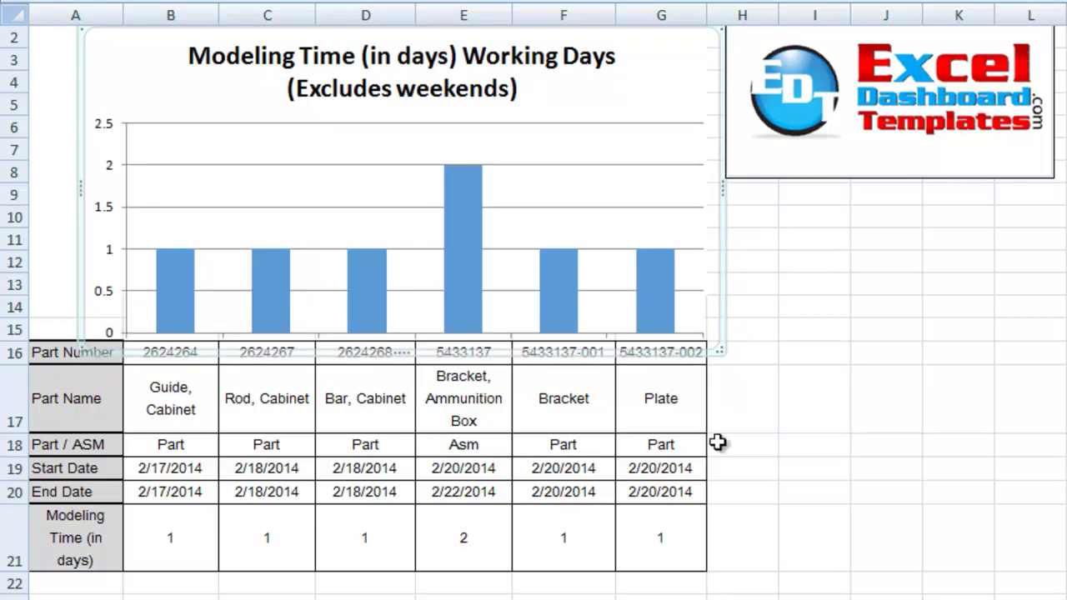
pyautogui.click(787, 448)
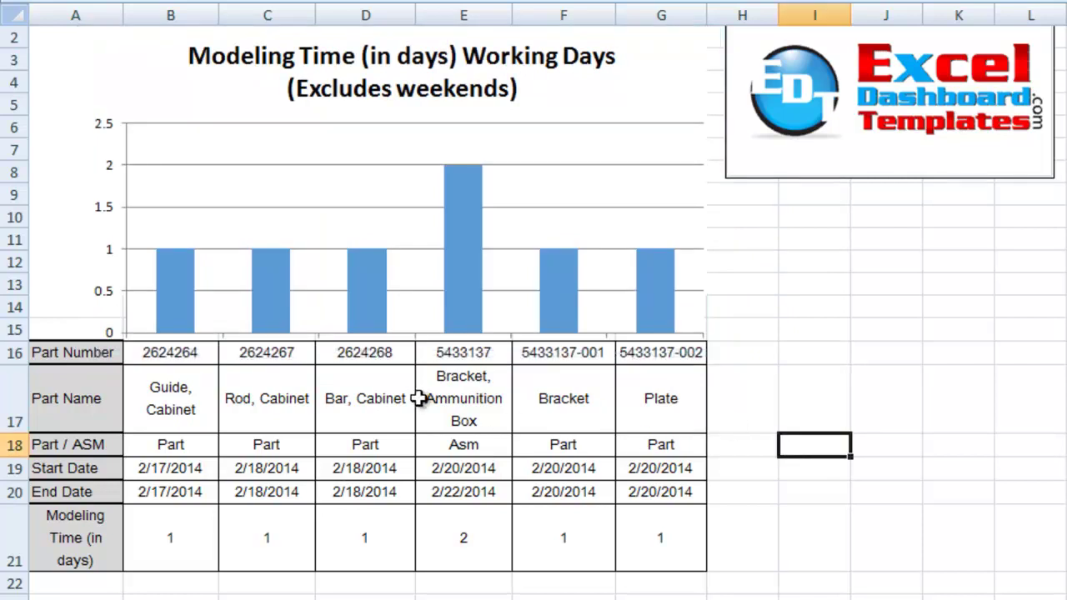
# Examine how the chart columns line up with the part data in table range A16:G21.
pyautogui.moveTo(655, 544)
pyautogui.mouseDown()
pyautogui.moveTo(103, 445)
pyautogui.moveTo(49, 389)
pyautogui.moveTo(53, 357)
pyautogui.mouseUp()
pyautogui.click(215, 445)
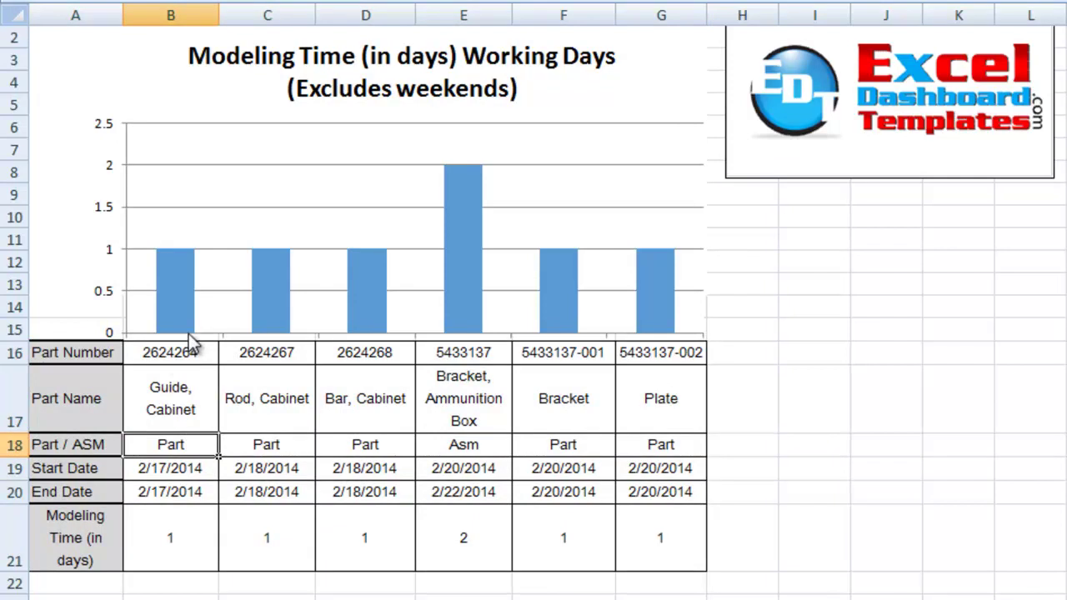
pyautogui.click(466, 454)
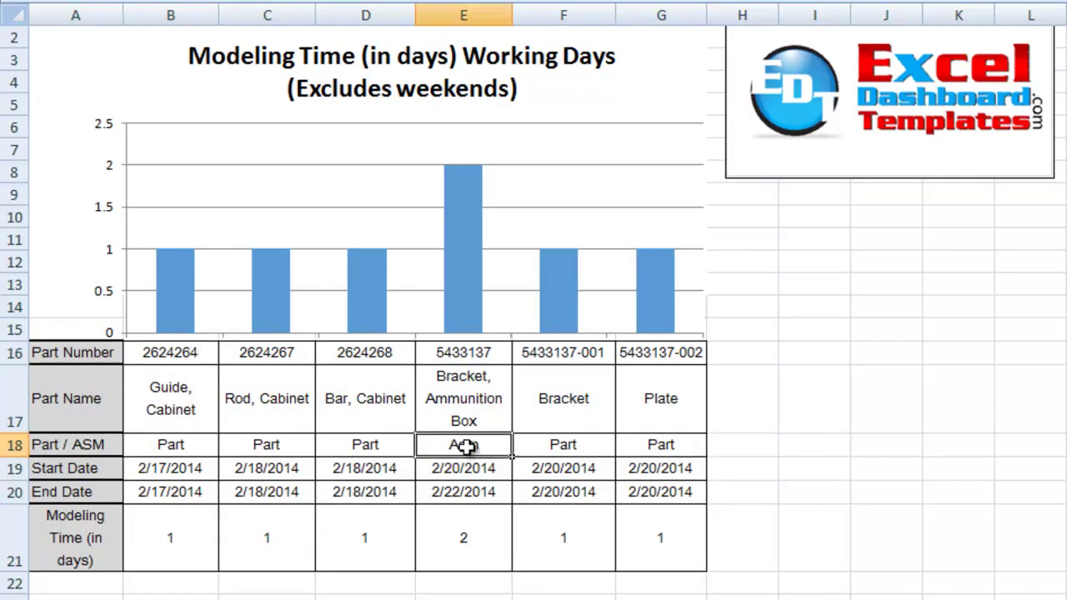
pyautogui.click(468, 356)
pyautogui.click(472, 545)
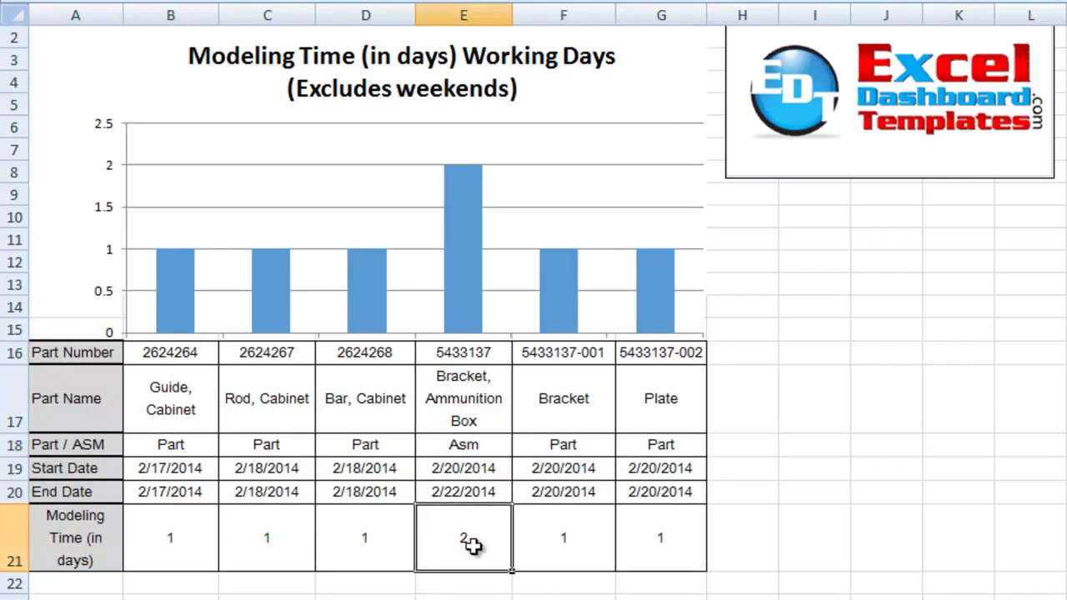
pyautogui.moveTo(105, 355); pyautogui.dragTo(639, 540)
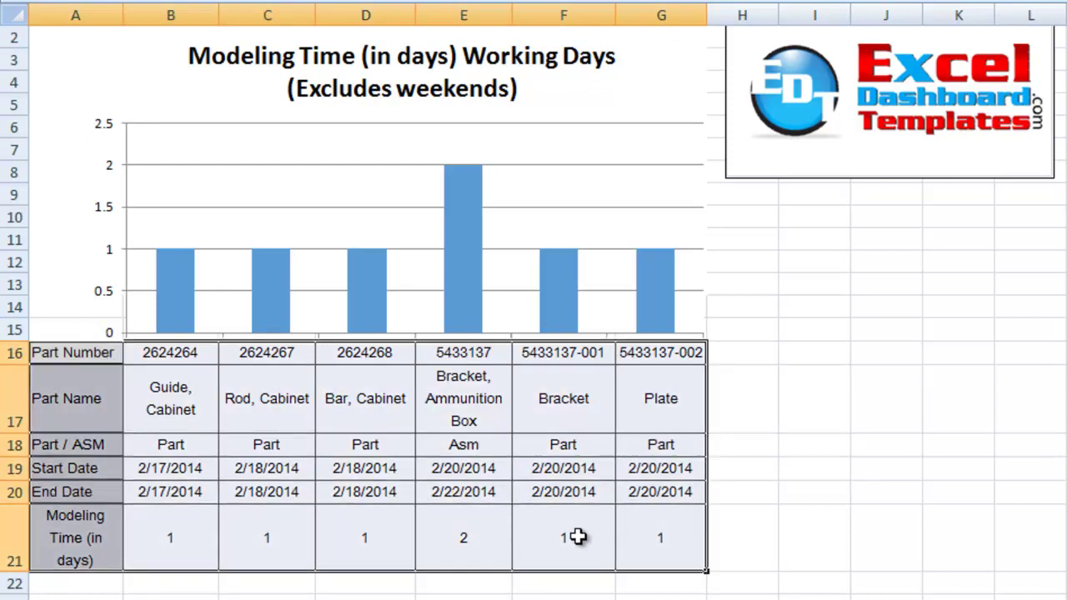
pyautogui.click(571, 492)
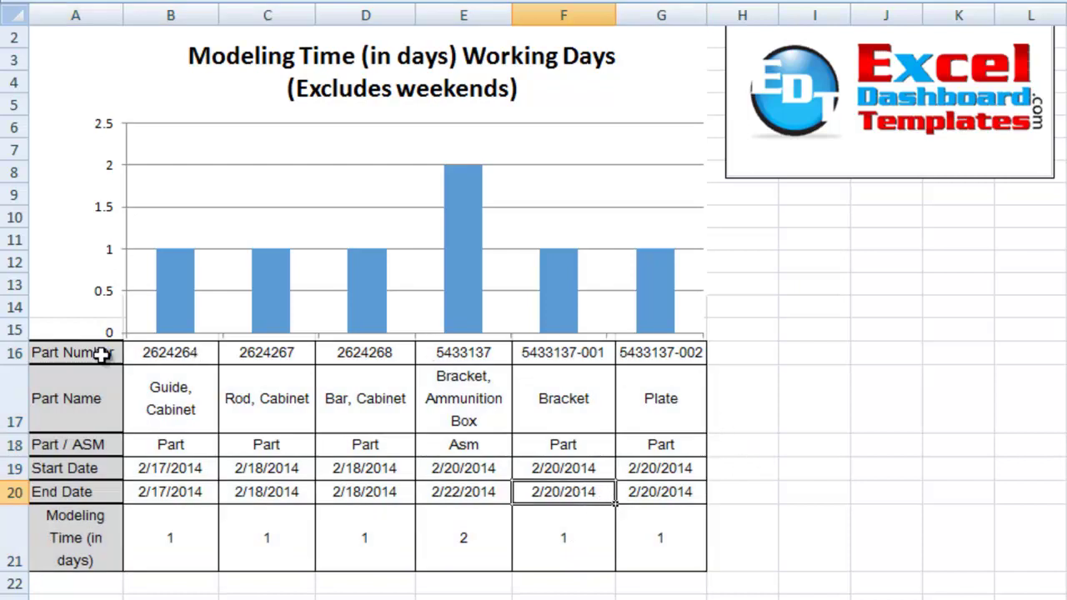
pyautogui.moveTo(100, 354)
pyautogui.mouseDown()
pyautogui.moveTo(424, 433)
pyautogui.moveTo(632, 528)
pyautogui.mouseUp()
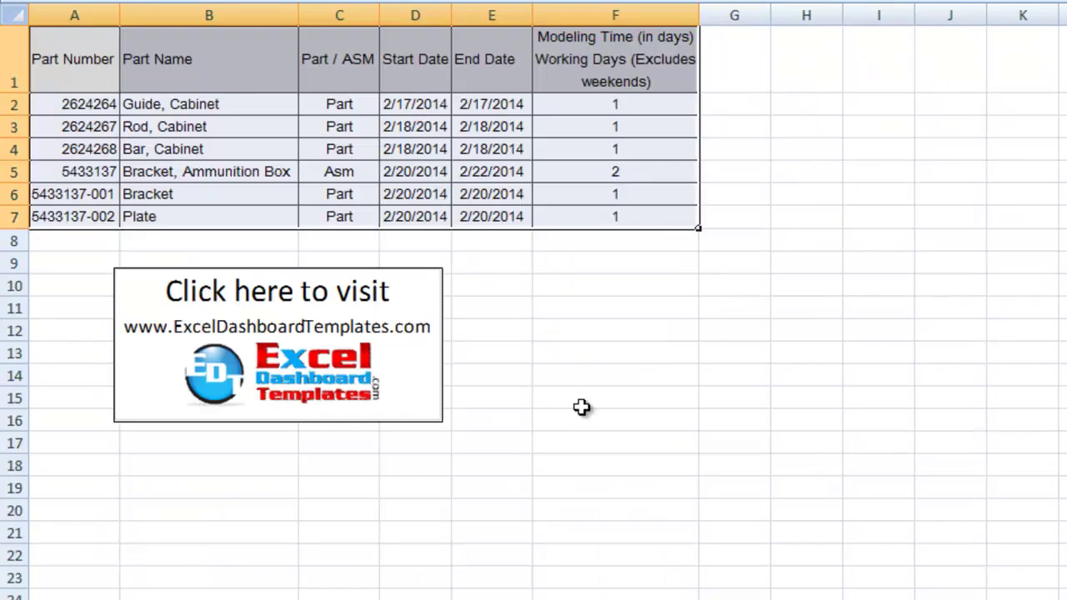
# Insert a 2-D clustered column chart from range A1:F7 of the source data sheet.
pyautogui.doubleClick(560, 309)
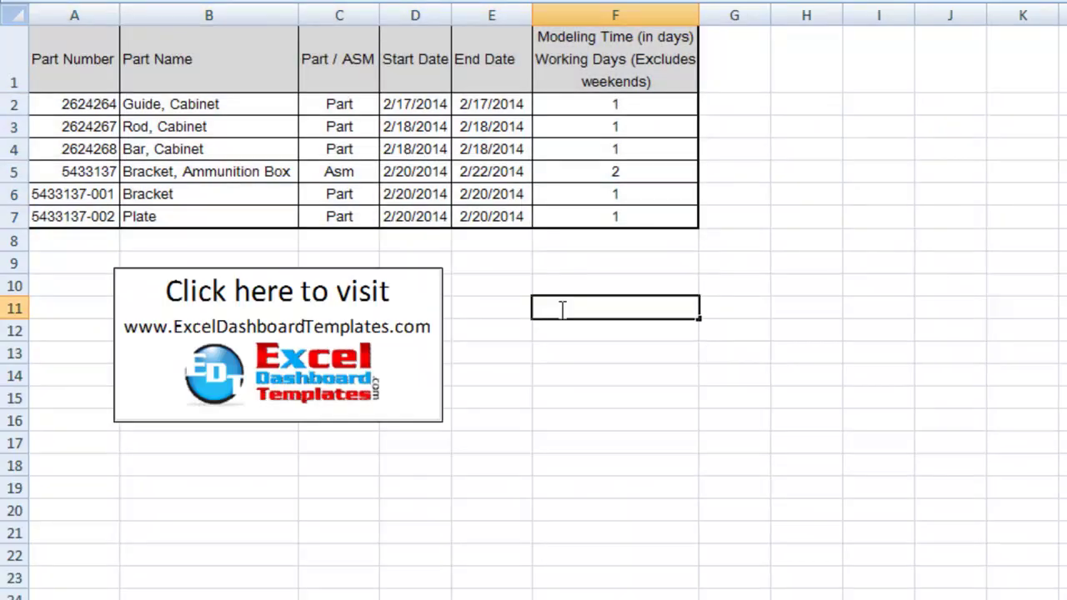
pyautogui.press('Return')
pyautogui.click(114, 72)
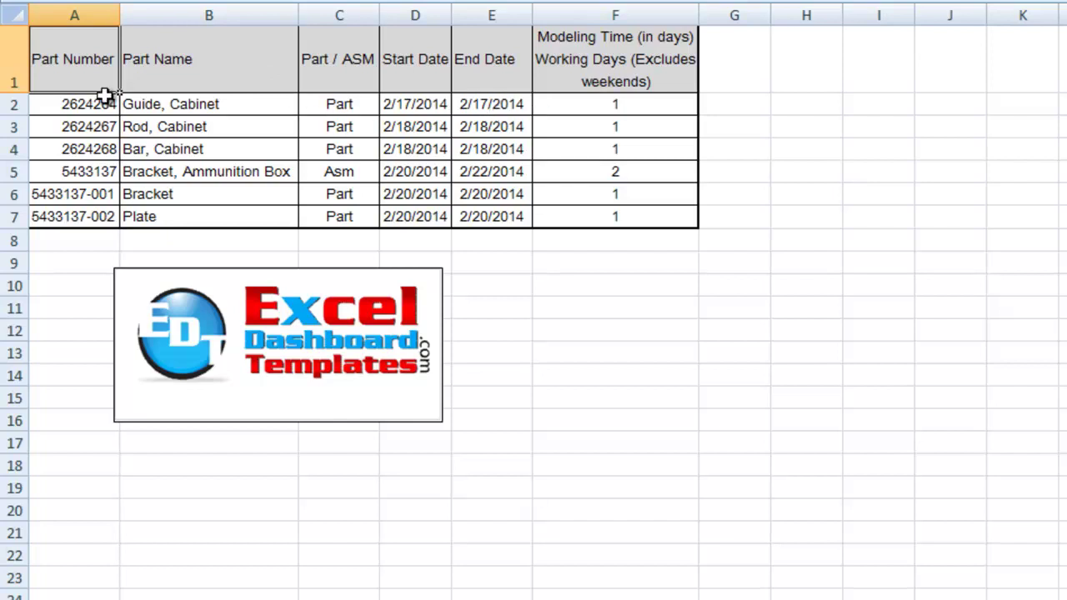
pyautogui.moveTo(79, 48); pyautogui.dragTo(598, 235)
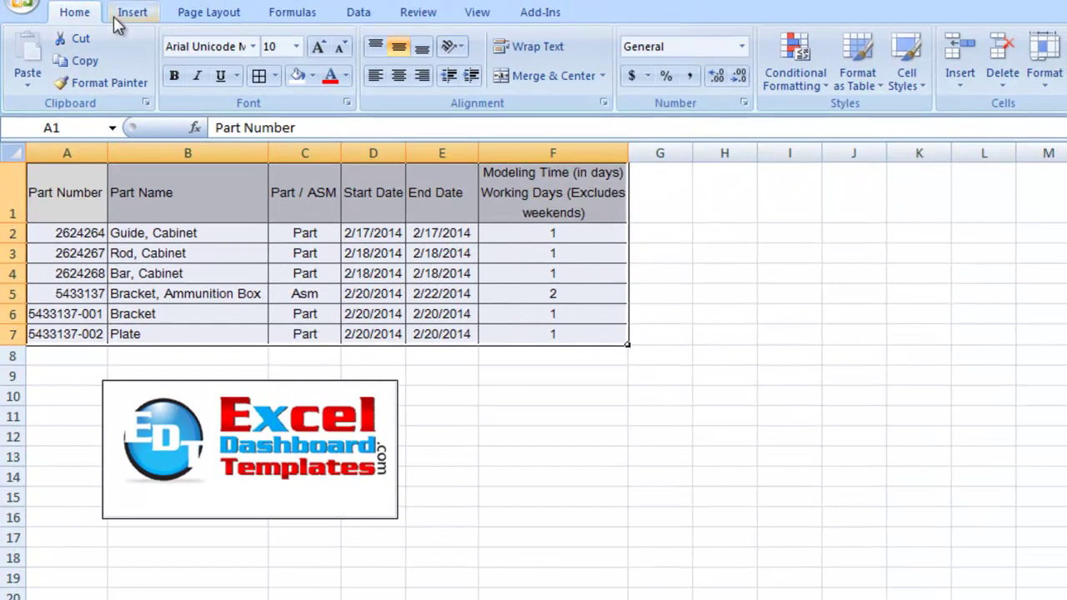
pyautogui.click(125, 13)
pyautogui.click(324, 72)
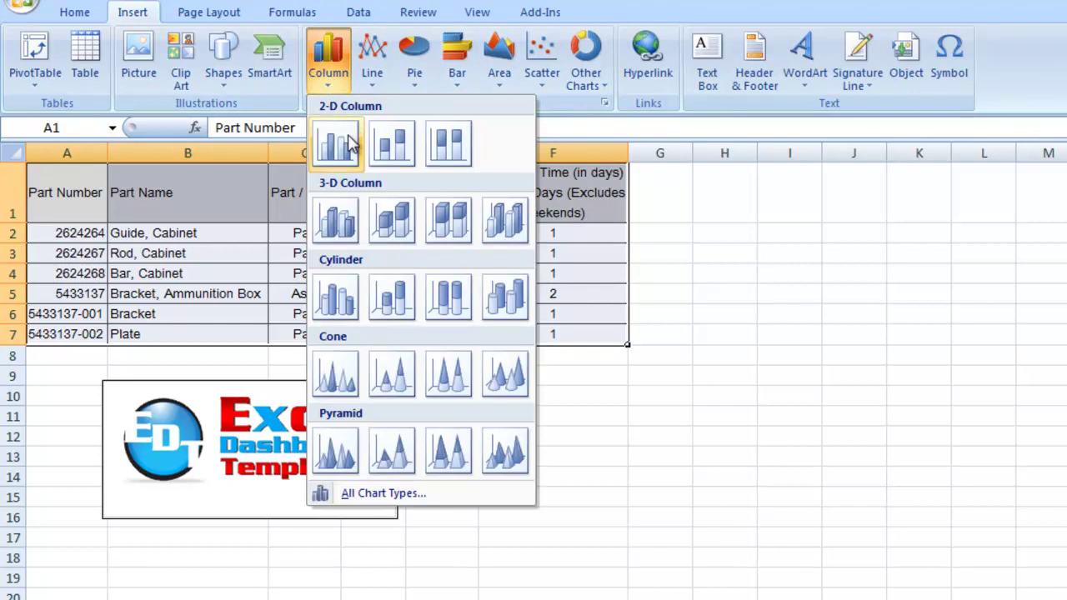
pyautogui.click(353, 143)
# Move the new chart up beside the source data, enlarge it, and delete its legend.
pyautogui.moveTo(552, 305); pyautogui.dragTo(500, 184)
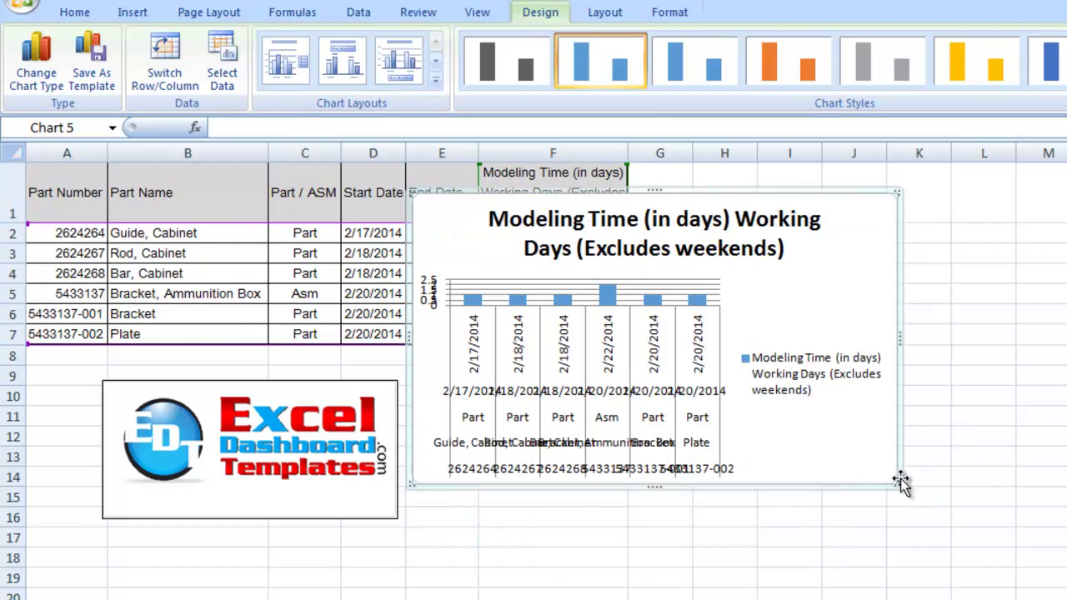
pyautogui.moveTo(896, 481); pyautogui.dragTo(964, 548)
pyautogui.click(879, 419)
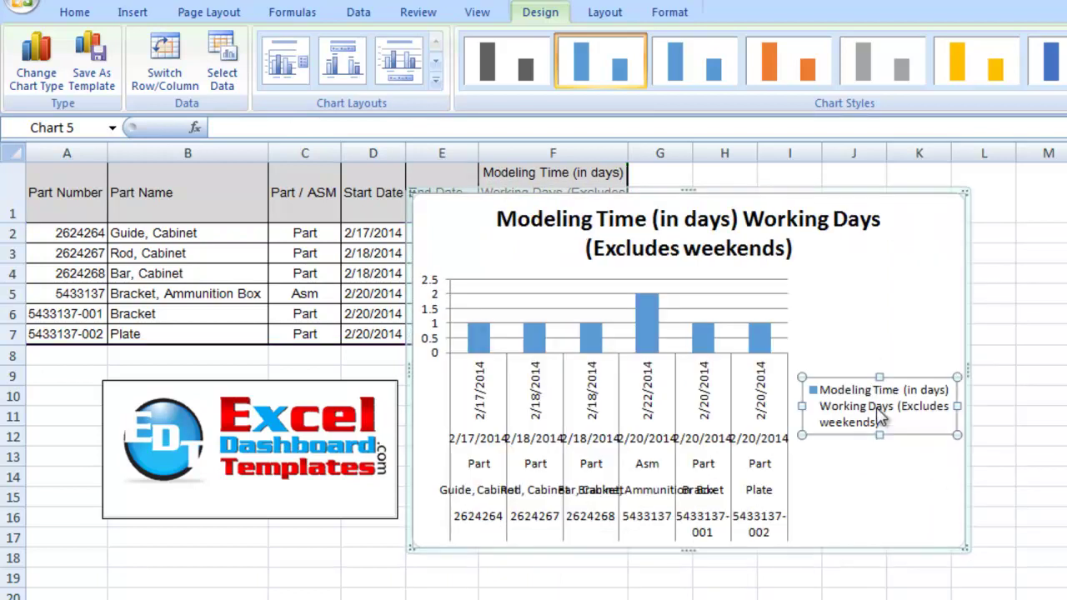
pyautogui.press('Delete')
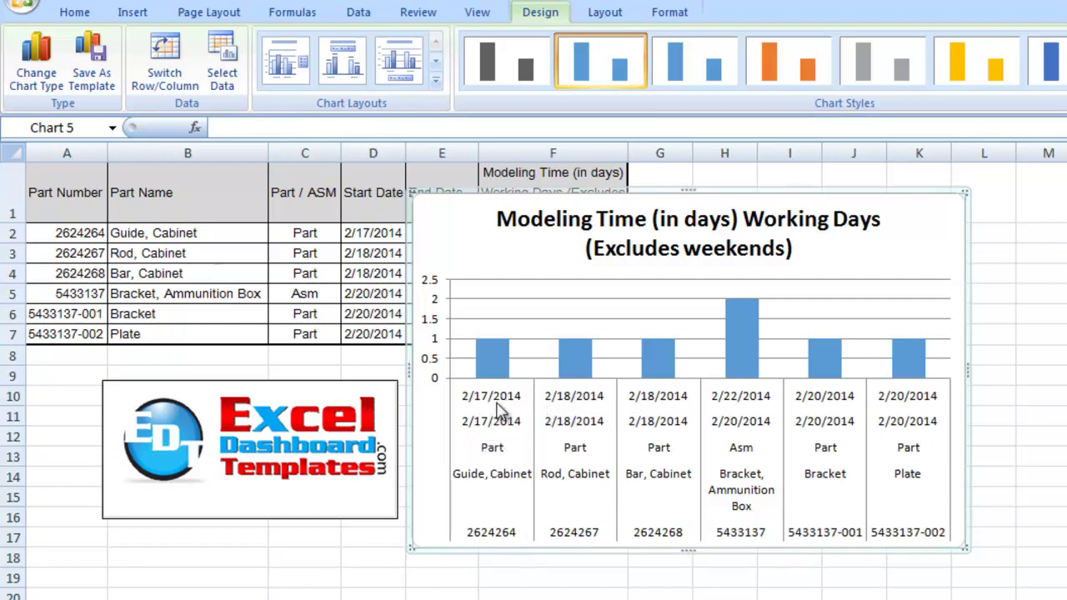
# Try turning off Multi-level Category Labels on the chart's horizontal axis, and review the setting again.
pyautogui.rightClick(494, 407)
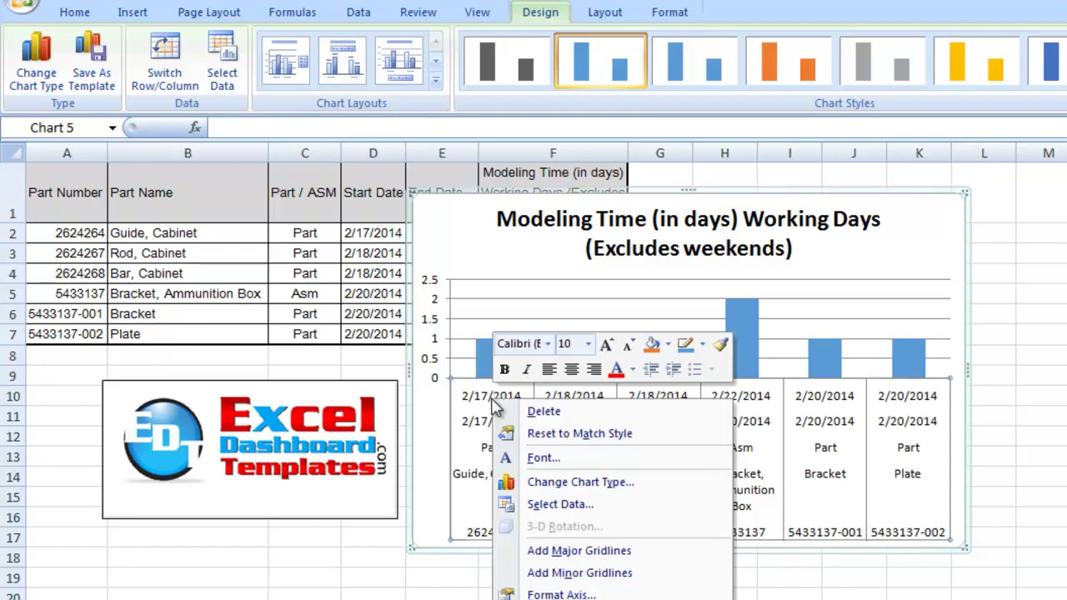
pyautogui.click(560, 594)
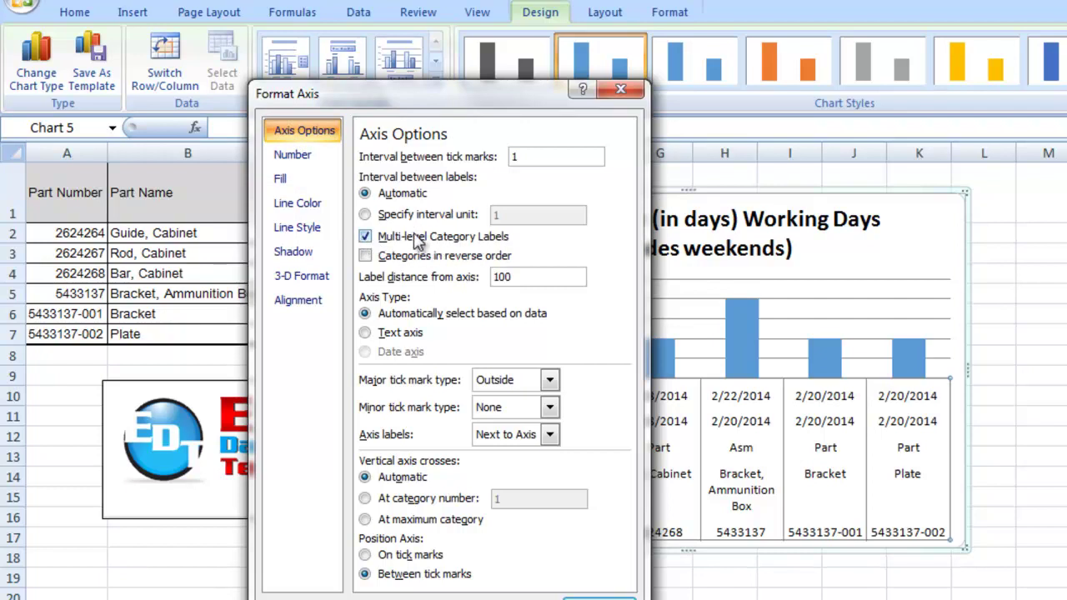
pyautogui.click(416, 239)
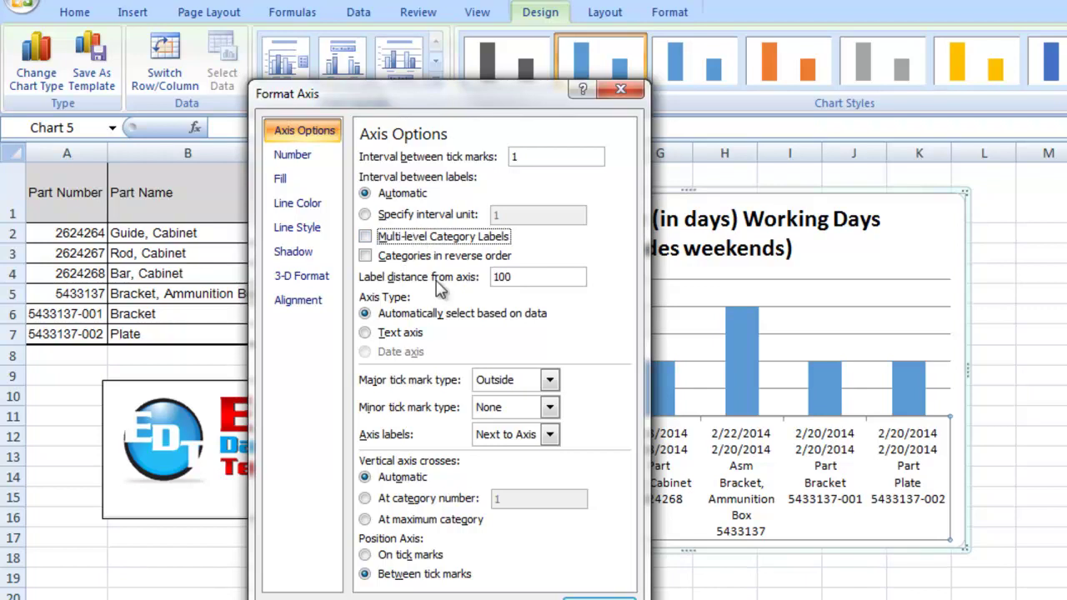
pyautogui.click(598, 593)
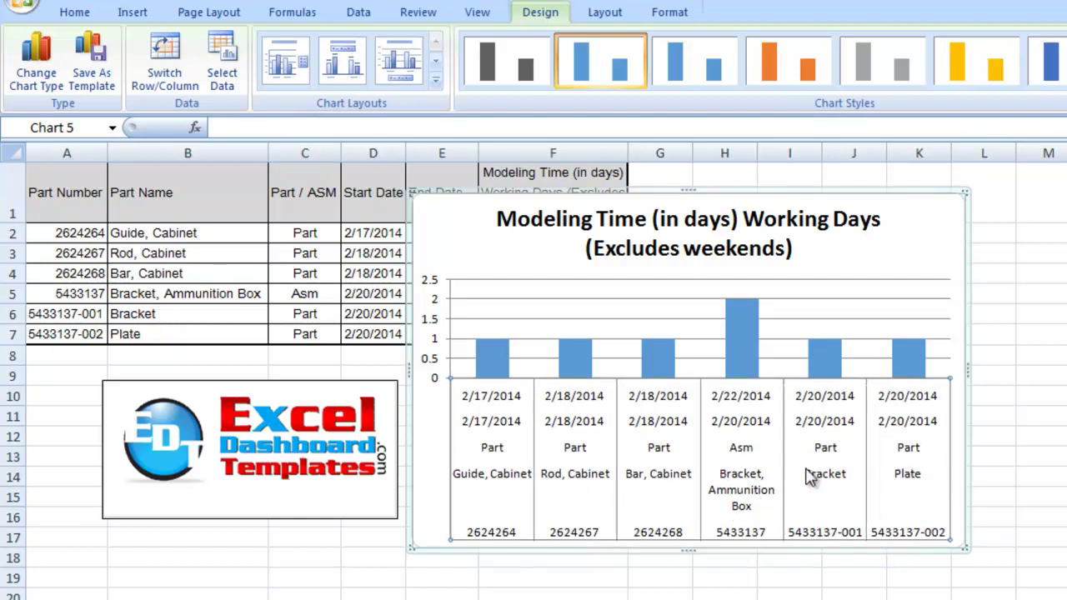
pyautogui.doubleClick(807, 469)
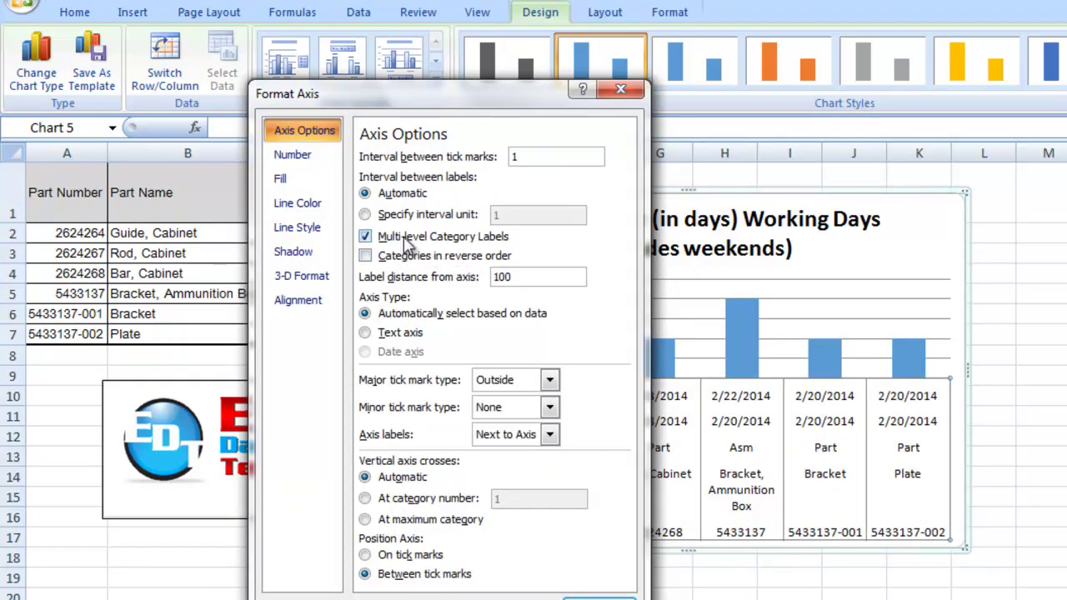
pyautogui.click(589, 599)
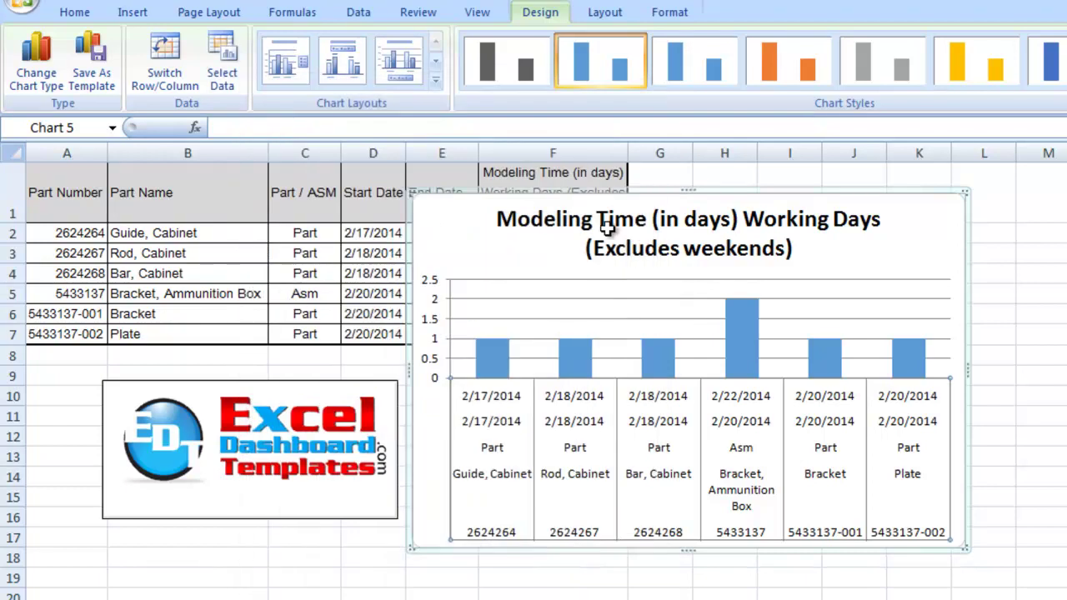
# Remove the column chart with multi-level category labels from the source data sheet.
pyautogui.click(492, 203)
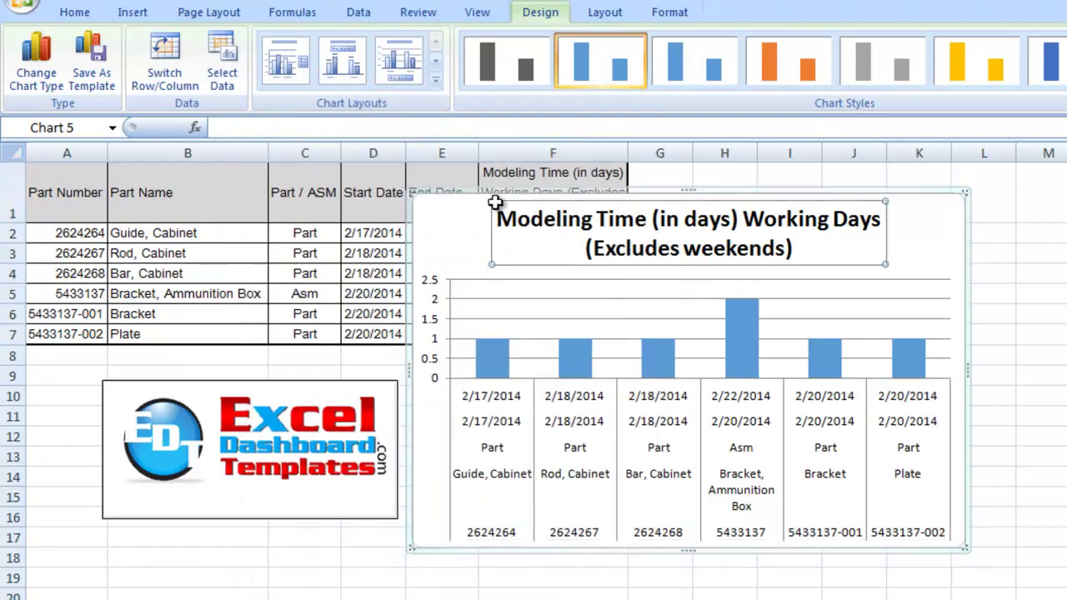
pyautogui.hotkey('ctrl', 'z')
pyautogui.click(452, 198)
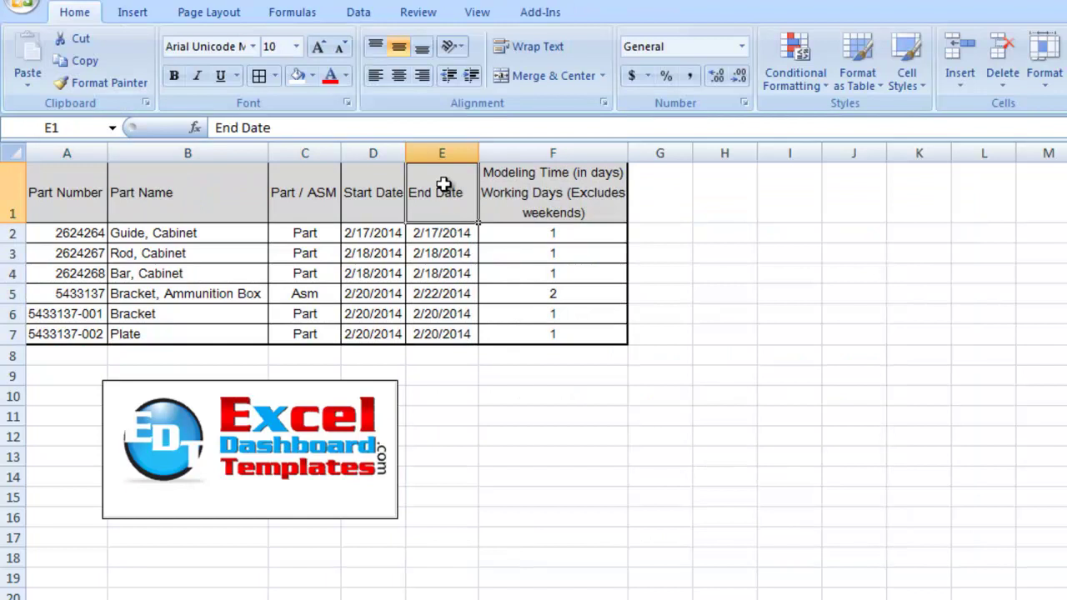
# Insert a 2-D clustered column chart from the End Date and Modeling Time columns, range E1:F7.
pyautogui.moveTo(444, 187); pyautogui.dragTo(561, 331)
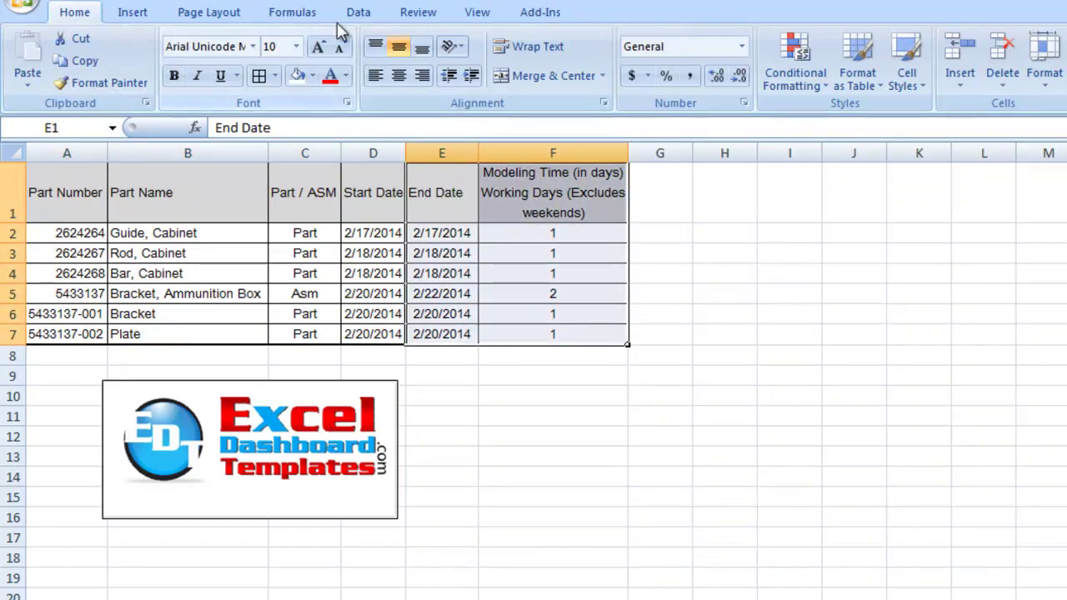
pyautogui.click(135, 14)
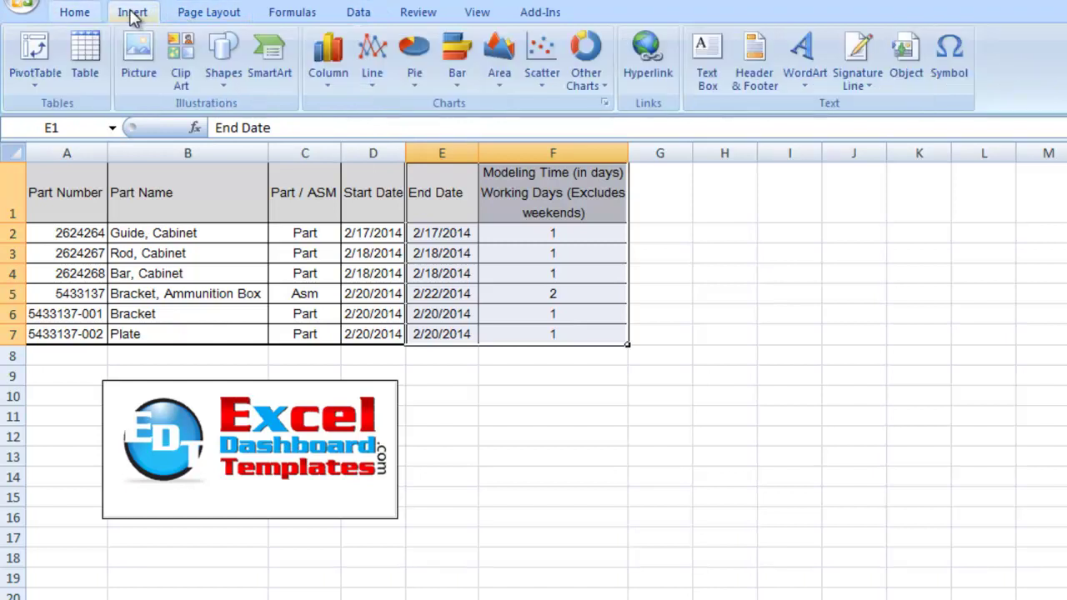
pyautogui.click(328, 55)
pyautogui.click(354, 136)
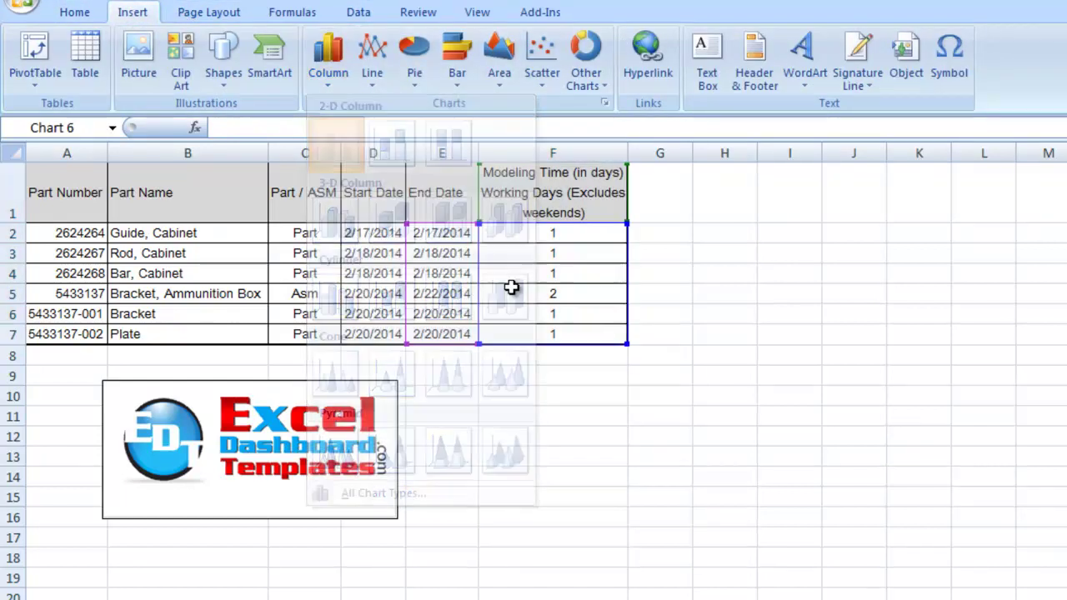
# Move the date-based chart up beside the source data, delete its legend, and widen it.
pyautogui.moveTo(546, 302); pyautogui.dragTo(487, 239)
pyautogui.click(768, 427)
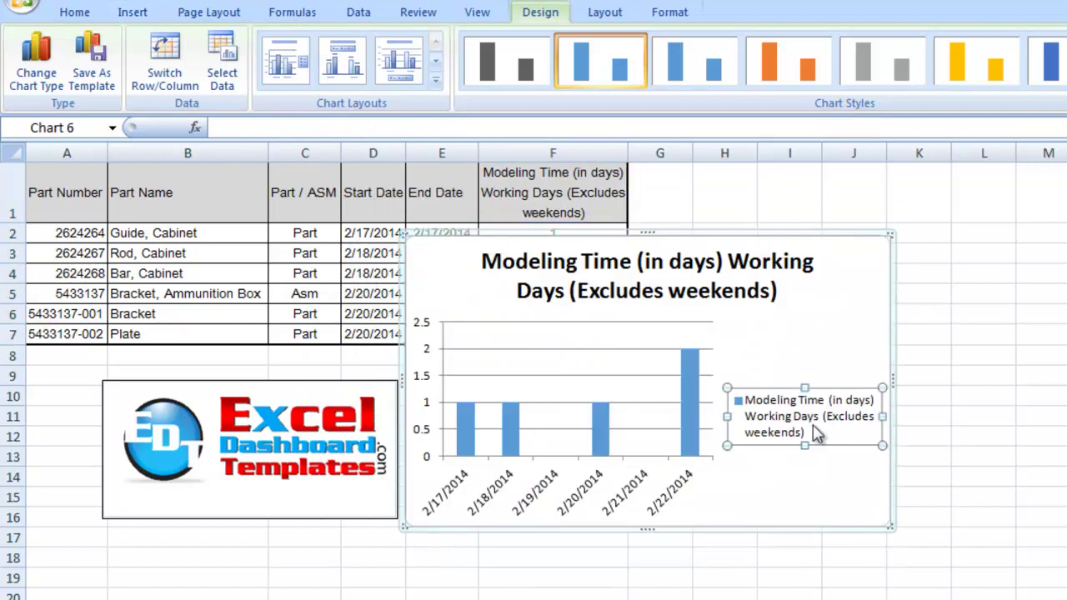
pyautogui.press('Delete')
pyautogui.moveTo(890, 377); pyautogui.dragTo(927, 376)
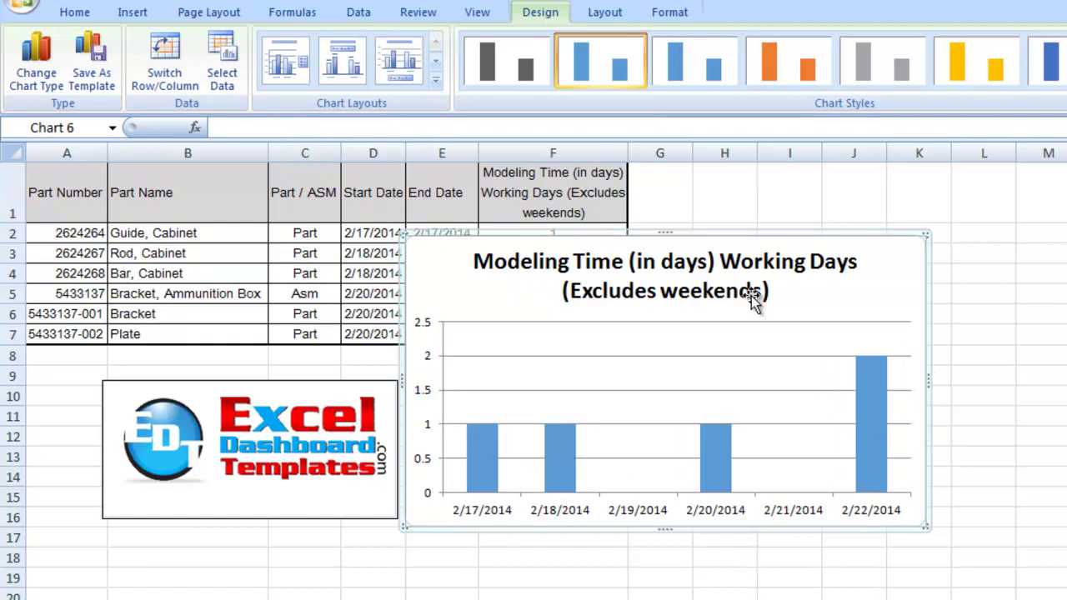
# Examine the Axis Type options in the format settings of the chart's horizontal date axis.
pyautogui.rightClick(486, 515)
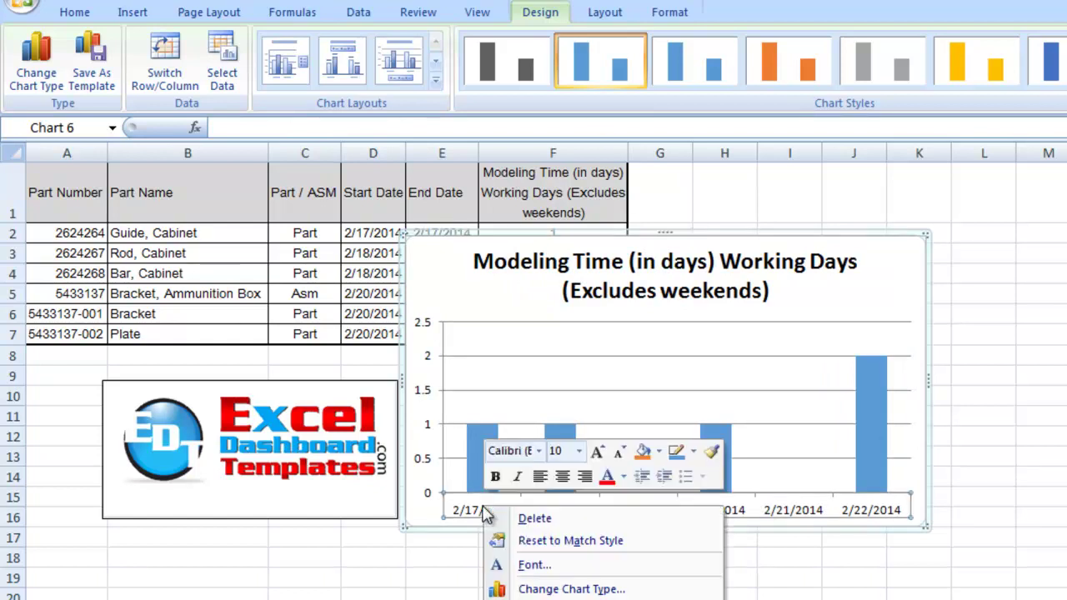
pyautogui.click(550, 599)
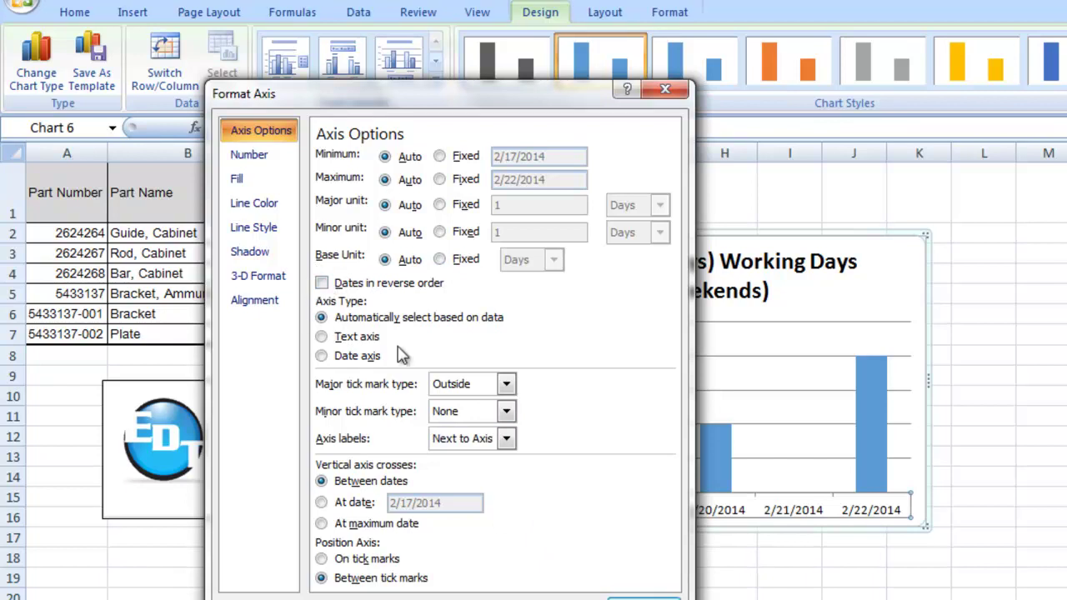
pyautogui.click(643, 598)
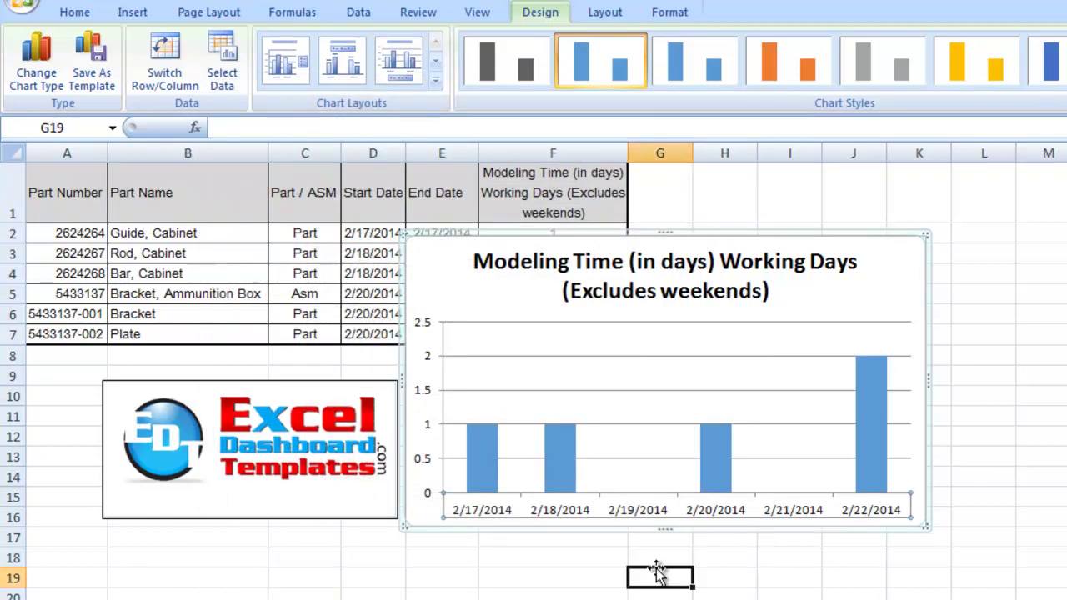
pyautogui.click(655, 573)
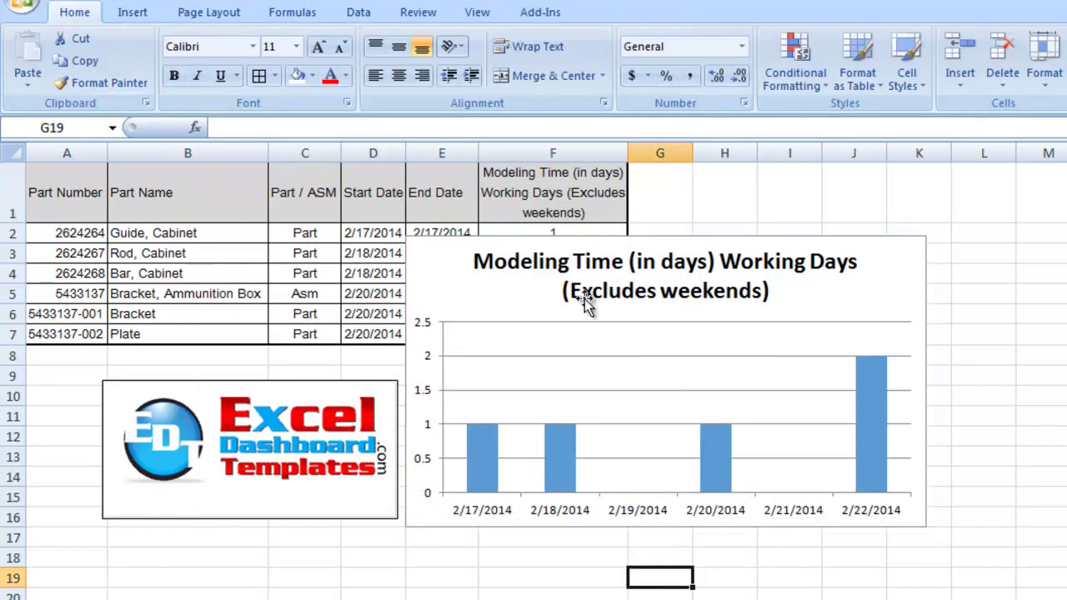
# Extend the date-based chart upward to make it taller, and check the format settings of its horizontal date axis.
pyautogui.click(451, 271)
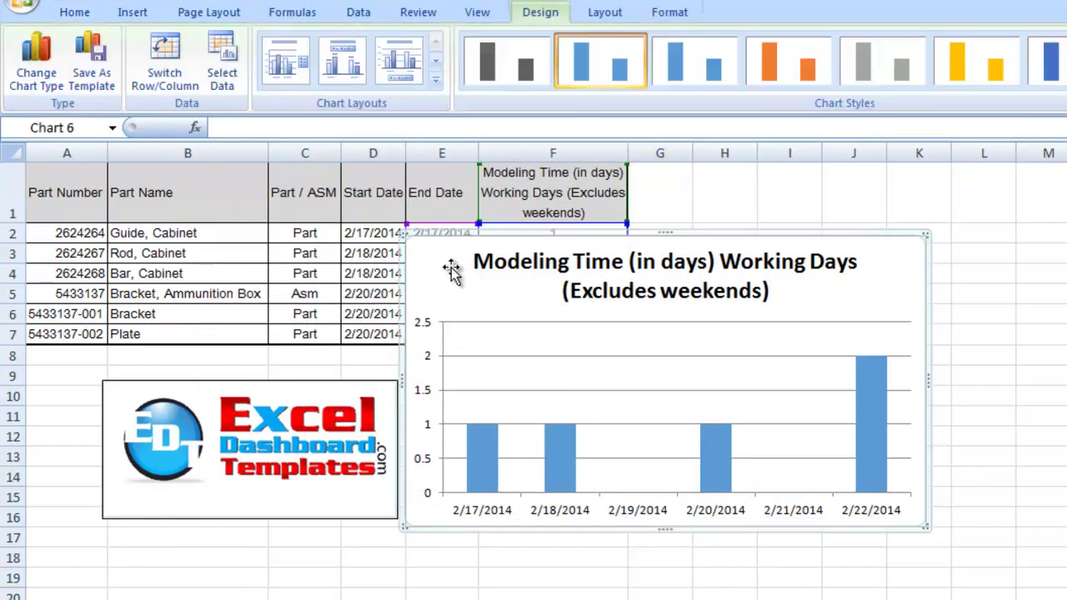
pyautogui.click(503, 516)
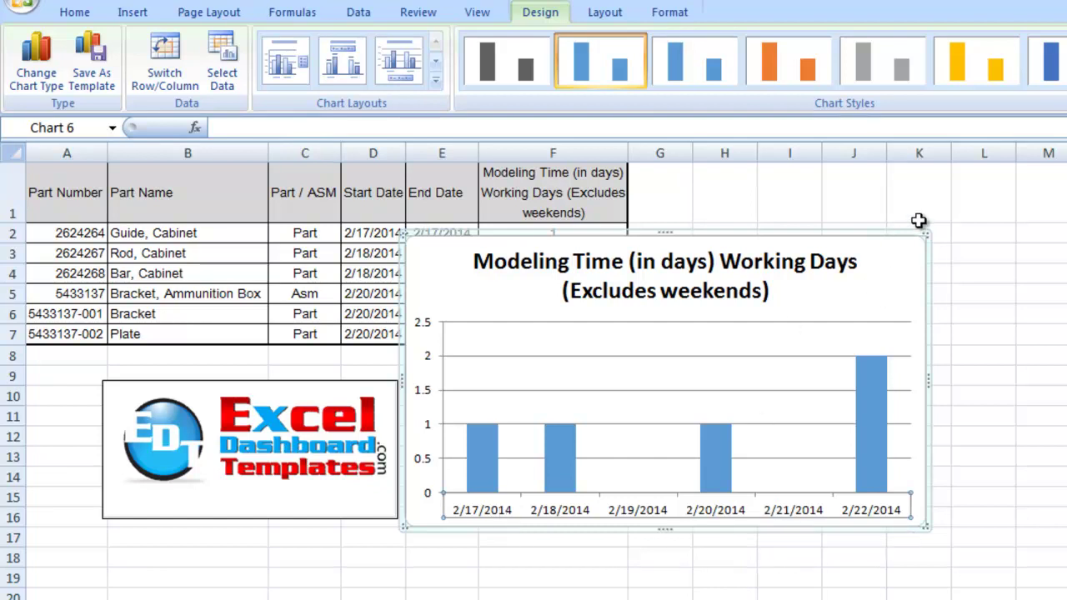
pyautogui.moveTo(924, 231); pyautogui.dragTo(922, 193)
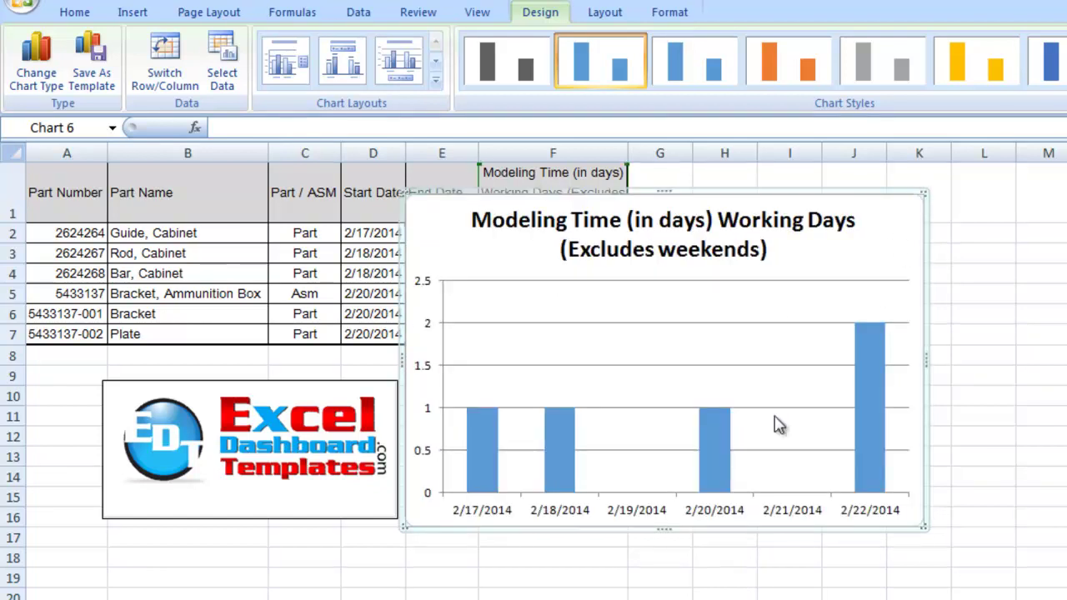
pyautogui.doubleClick(483, 517)
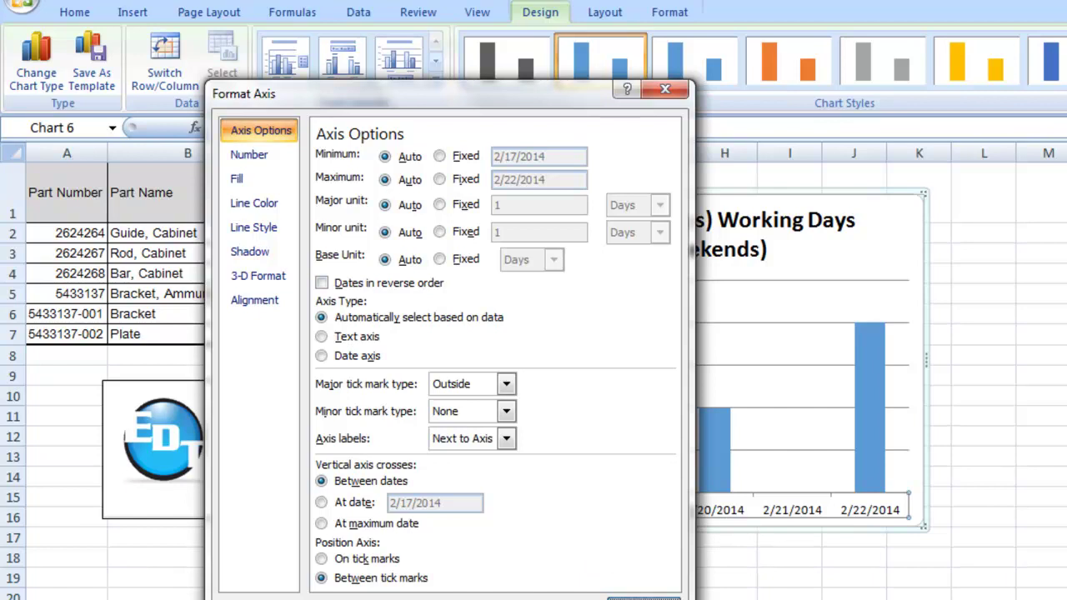
pyautogui.click(642, 597)
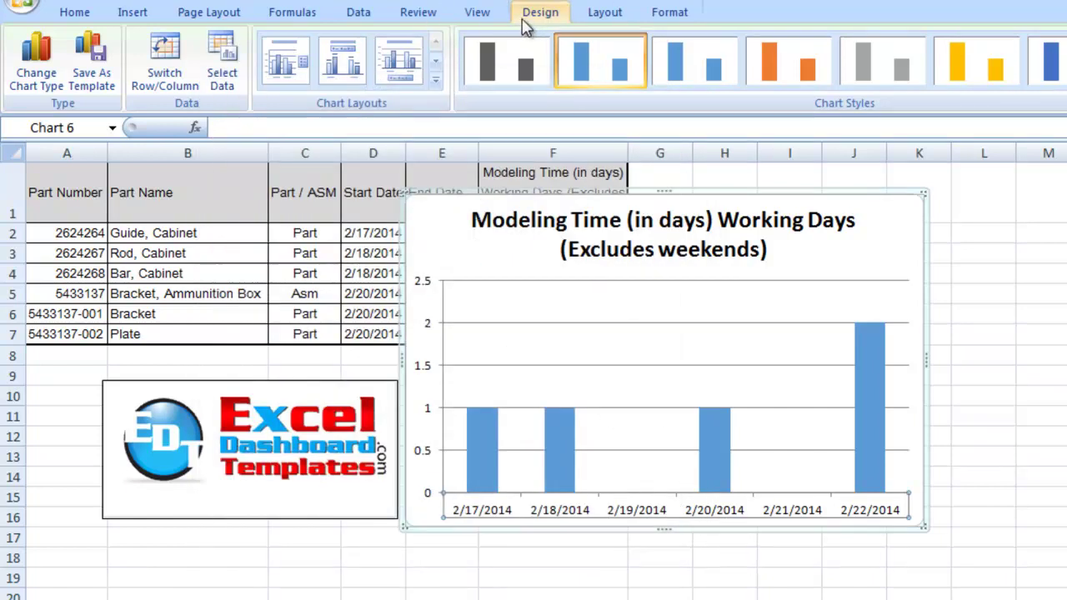
# Change the chart's horizontal axis labels to the Start Date and End Date cells, range D2:E7.
pyautogui.click(218, 66)
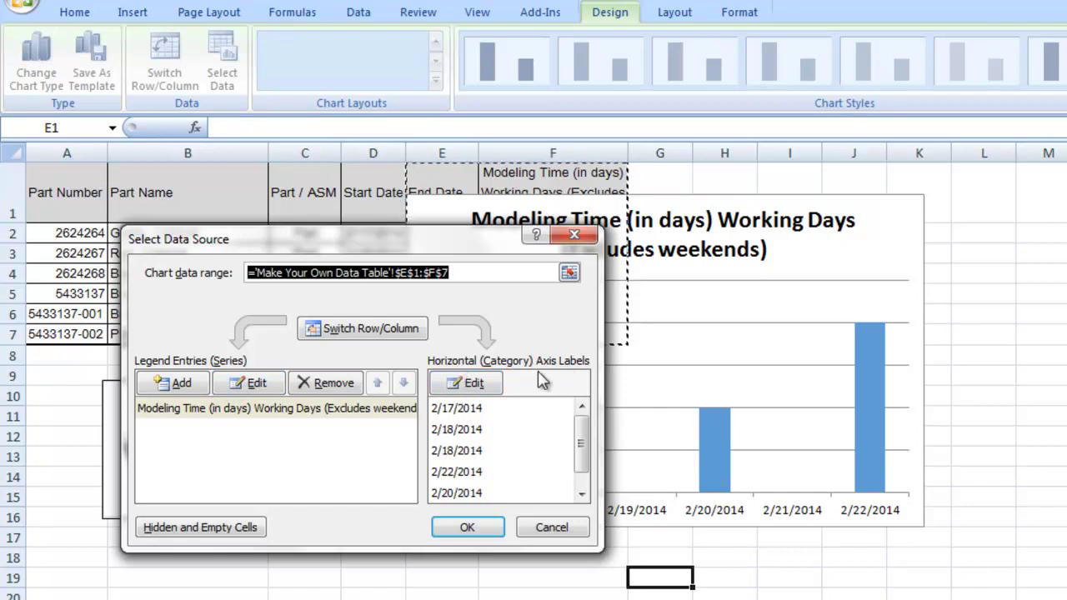
pyautogui.click(487, 389)
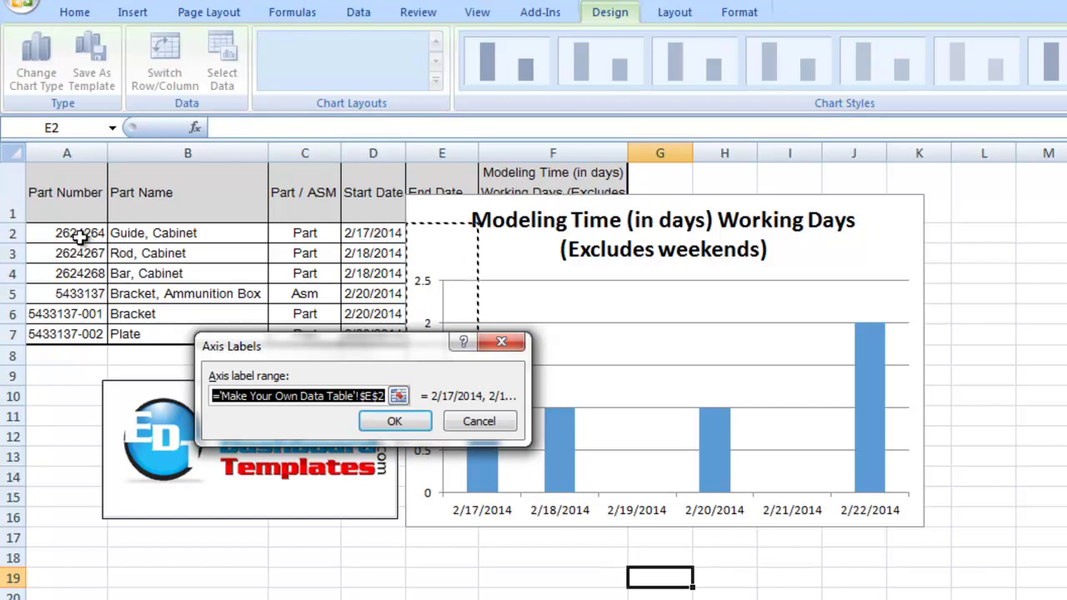
pyautogui.moveTo(375, 233); pyautogui.dragTo(455, 334)
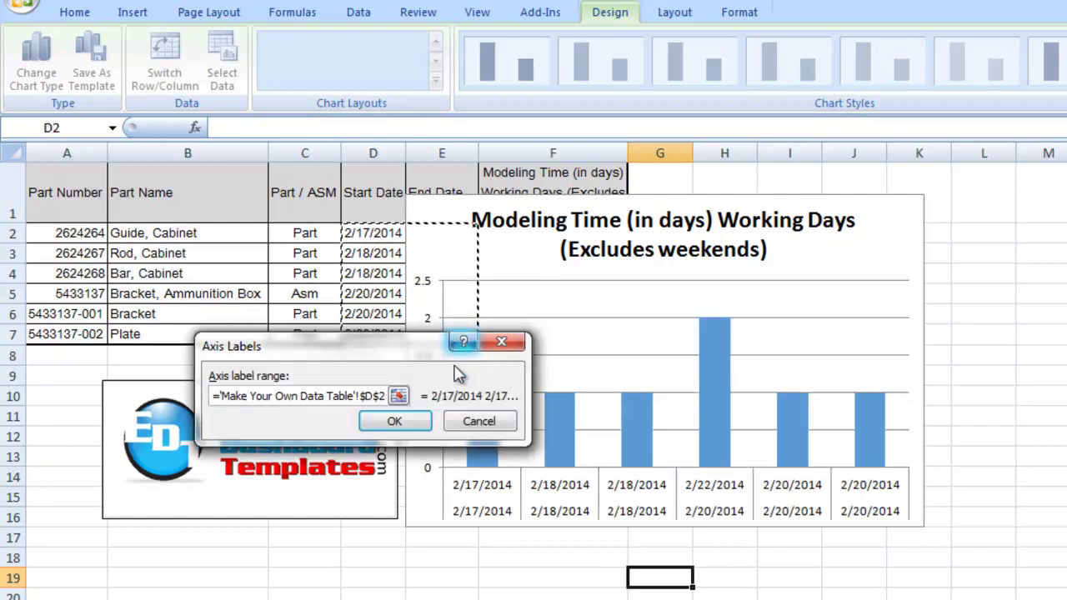
pyautogui.click(484, 421)
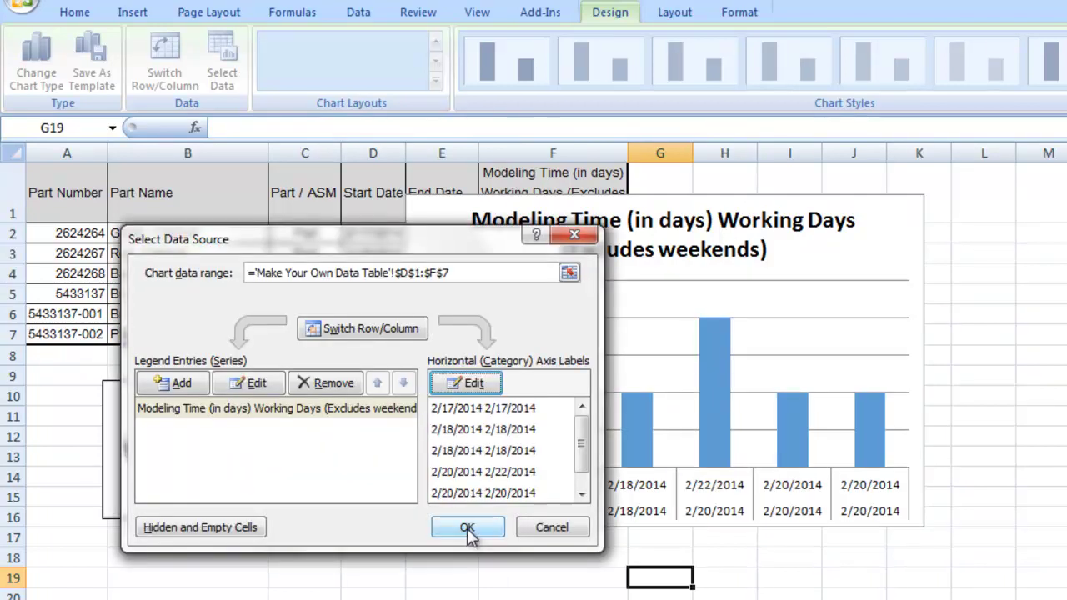
pyautogui.click(470, 527)
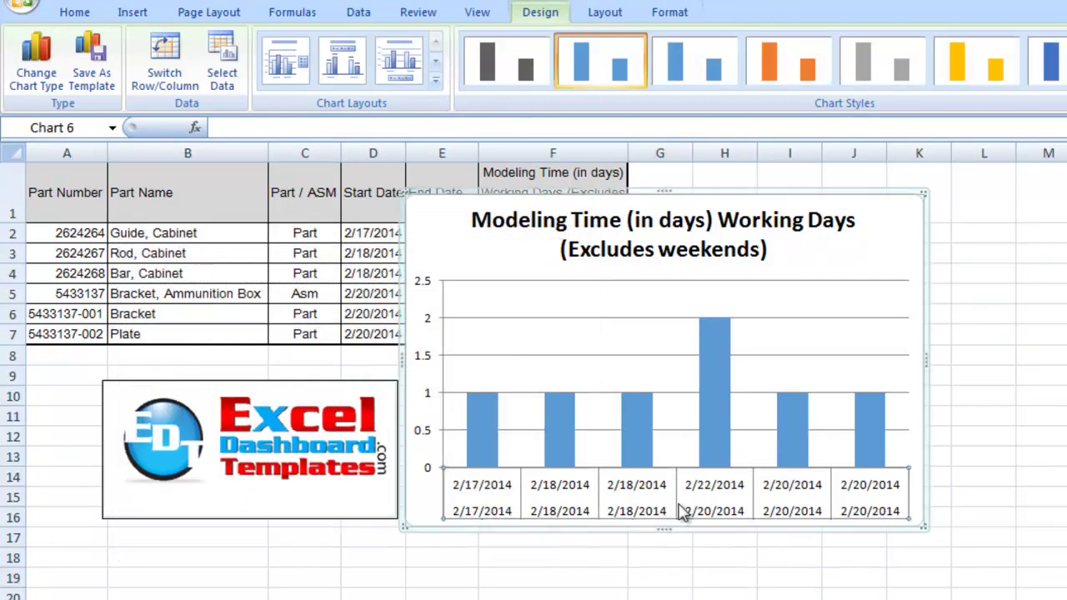
# Examine the Multi-level Category Labels and Axis Type options in the format settings of the two-level date axis.
pyautogui.rightClick(472, 492)
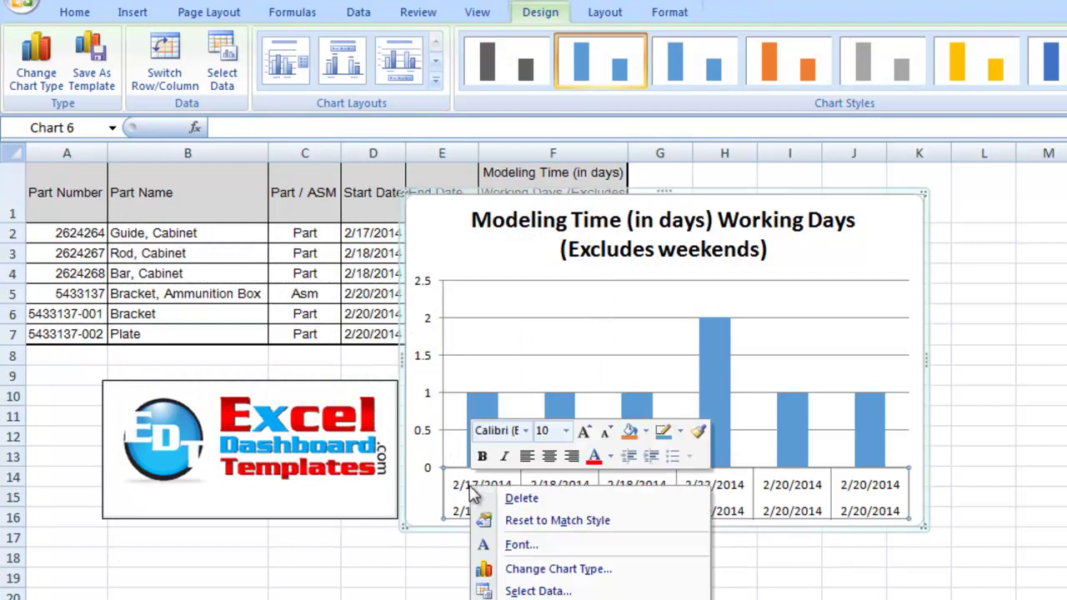
pyautogui.click(550, 596)
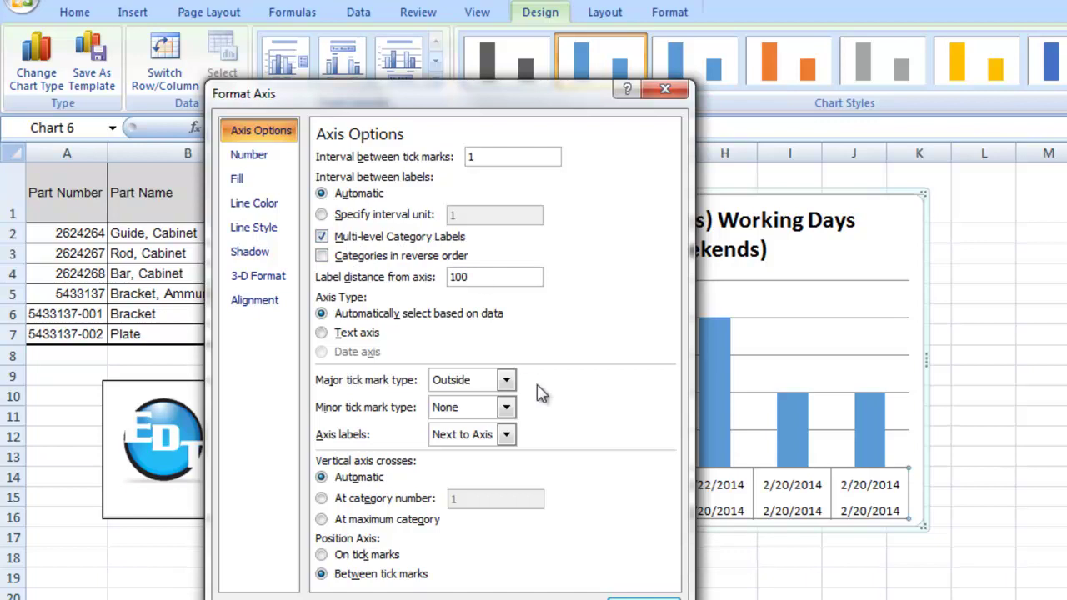
pyautogui.click(617, 598)
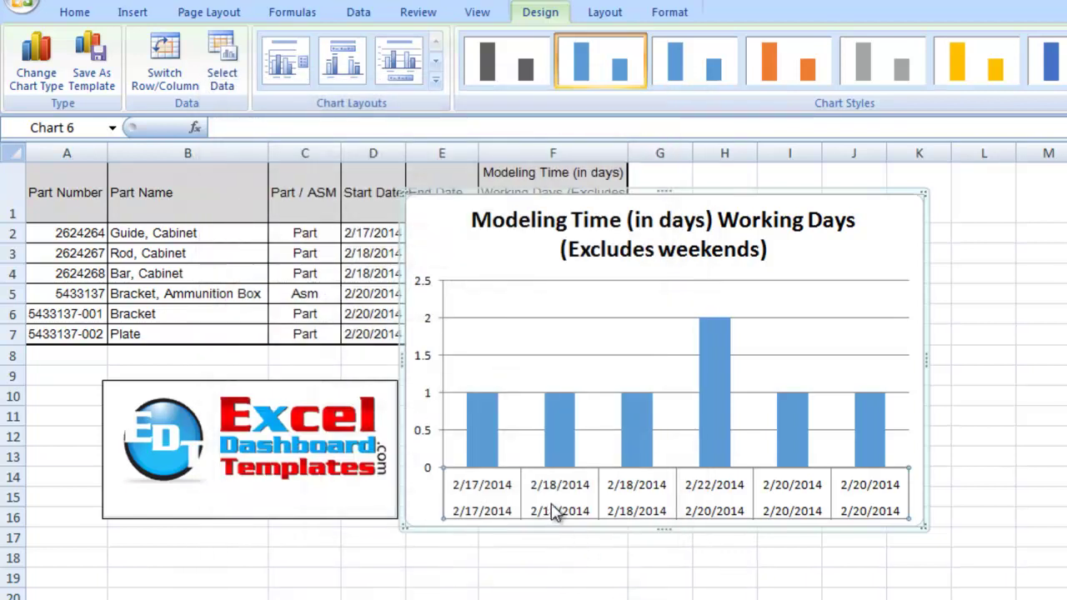
# Delete the chart with the start and end date labels from the source data sheet.
pyautogui.press('Delete')
pyautogui.click(442, 220)
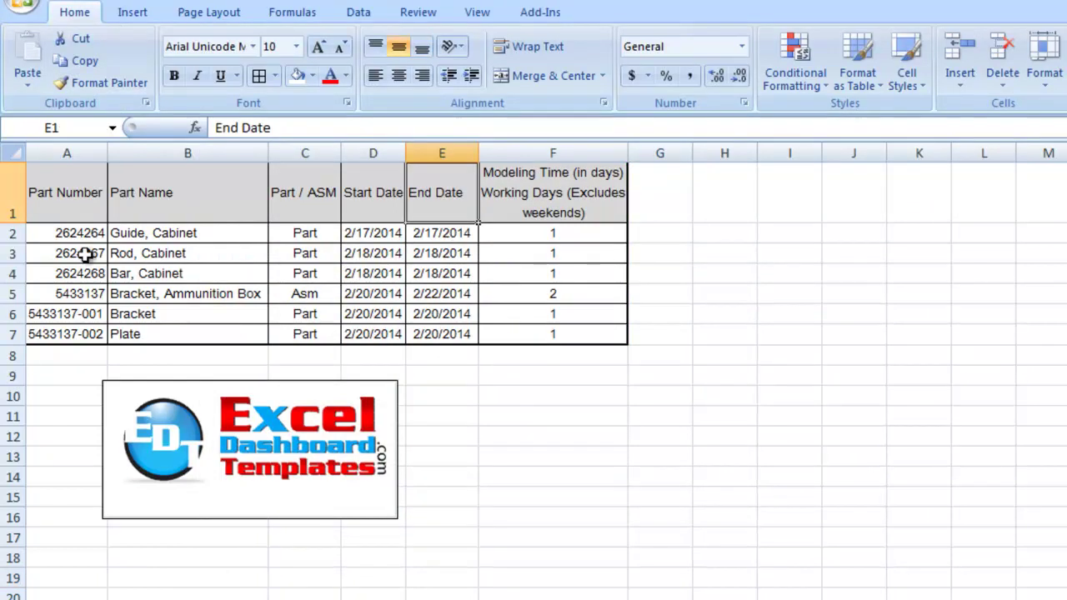
# Insert a 2-D column chart from the entire part data table, range A1:F7.
pyautogui.moveTo(53, 200); pyautogui.dragTo(533, 331)
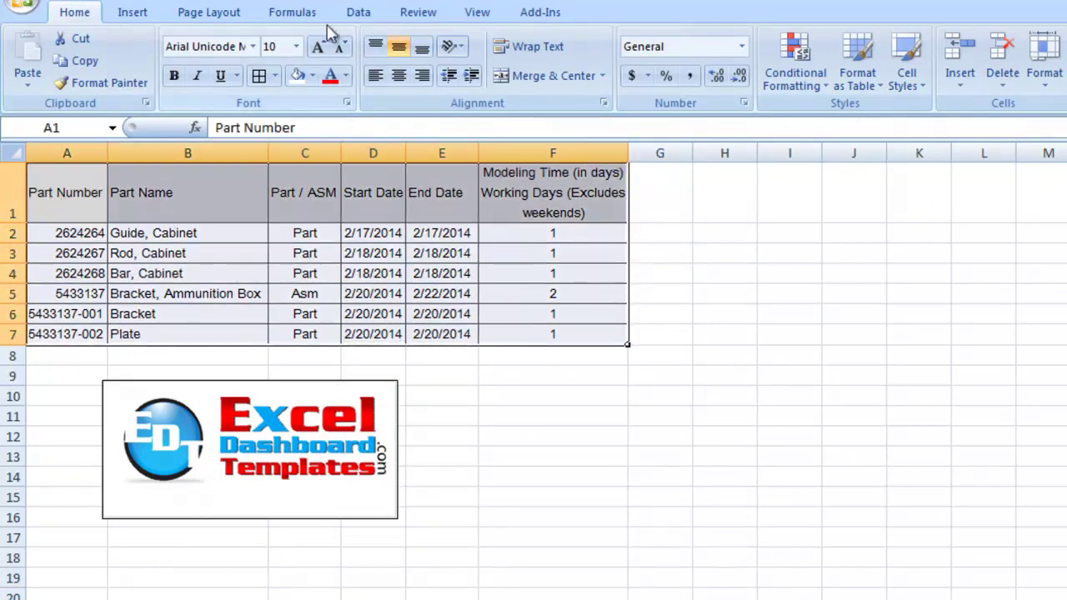
pyautogui.click(133, 13)
pyautogui.click(327, 66)
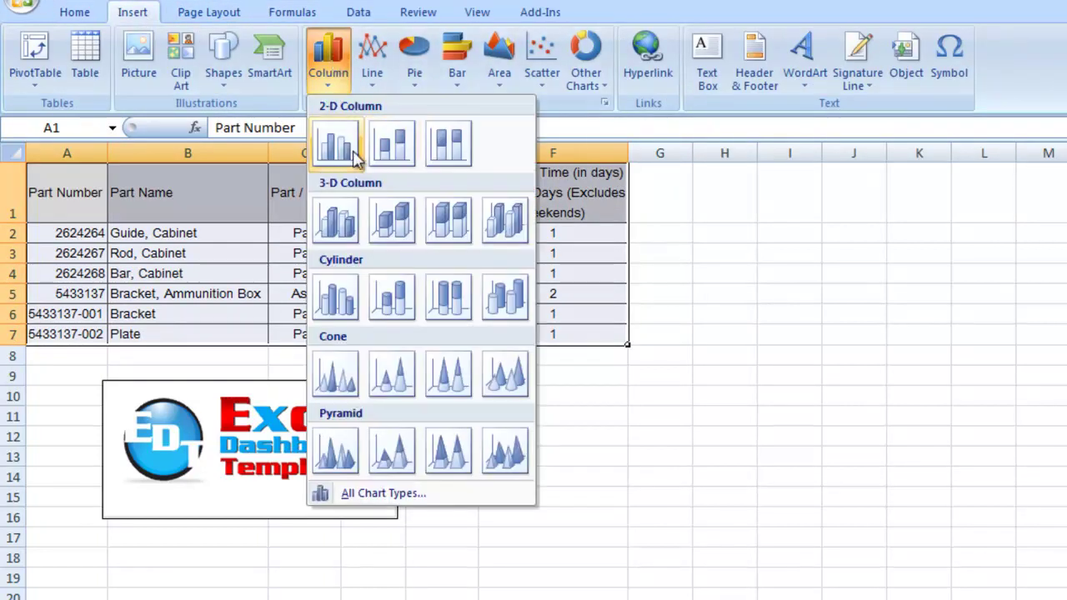
pyautogui.click(388, 142)
# Move the full-table chart up beside the source data, enlarge it, and delete its legend.
pyautogui.moveTo(532, 296); pyautogui.dragTo(472, 167)
pyautogui.moveTo(884, 457); pyautogui.dragTo(964, 527)
pyautogui.click(850, 402)
pyautogui.press('Delete')
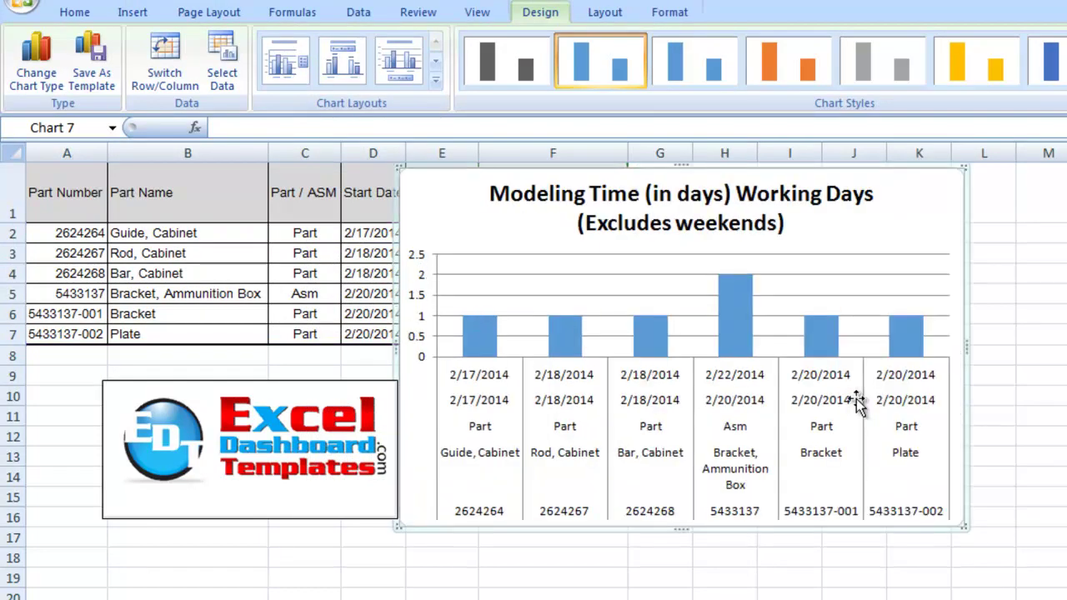